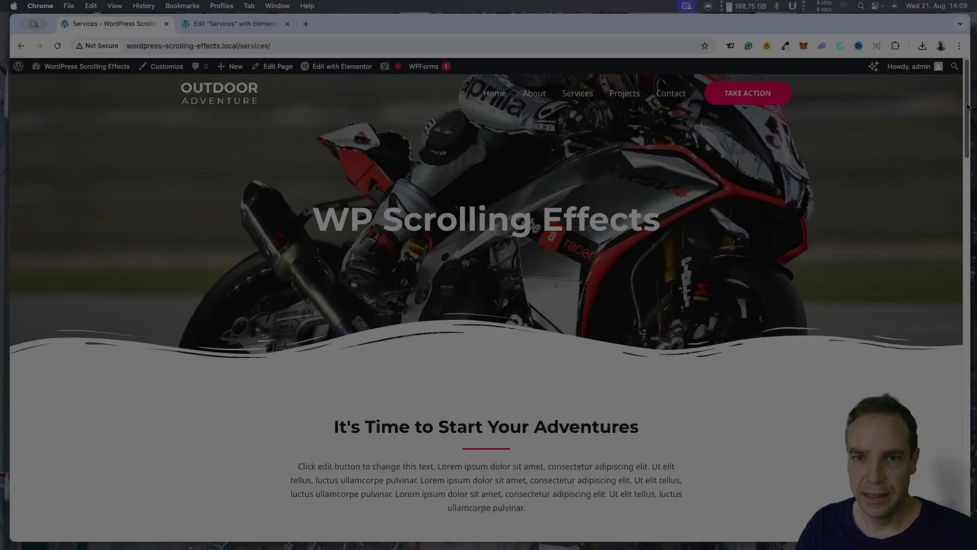
# Open the Services page in the Elementor editor in a new browser tab
pyautogui.scroll(-2, 969, 111)
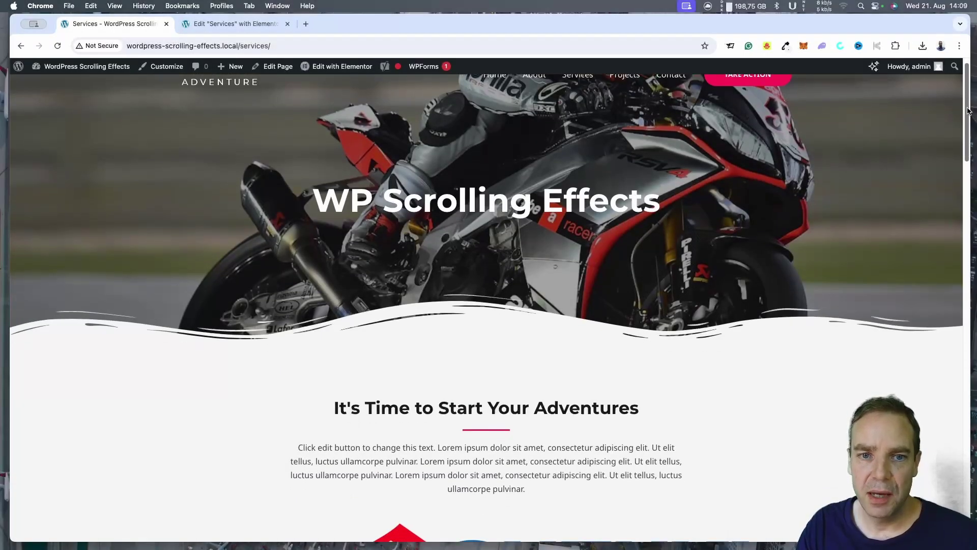
pyautogui.scroll(-2, 969, 114)
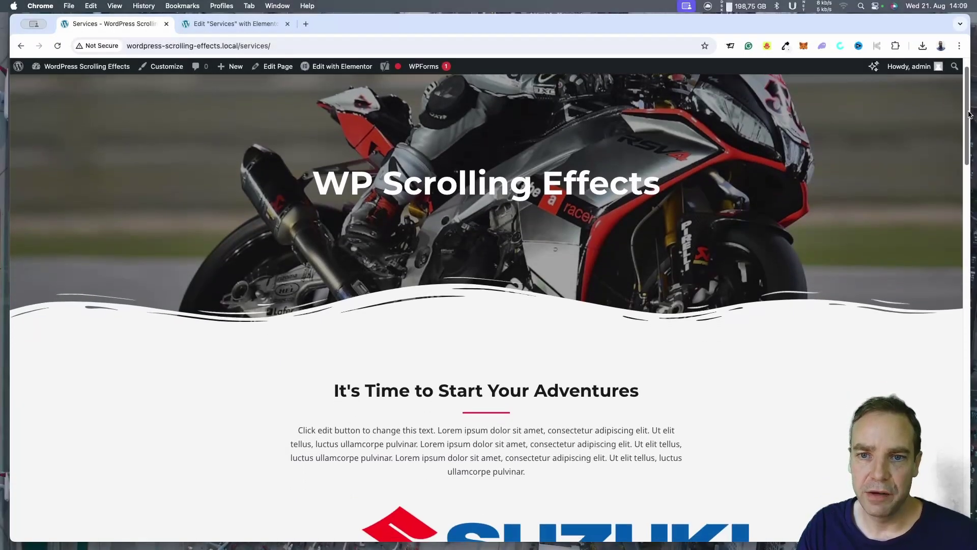
pyautogui.scroll(-3, 971, 118)
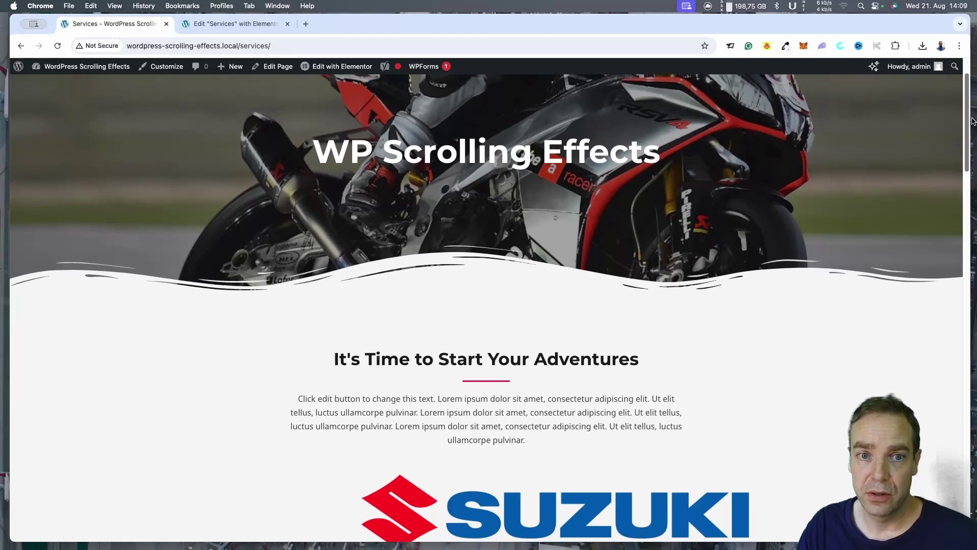
pyautogui.moveTo(972, 123); pyautogui.dragTo(976, 292)
pyautogui.scroll(1, 962, 293)
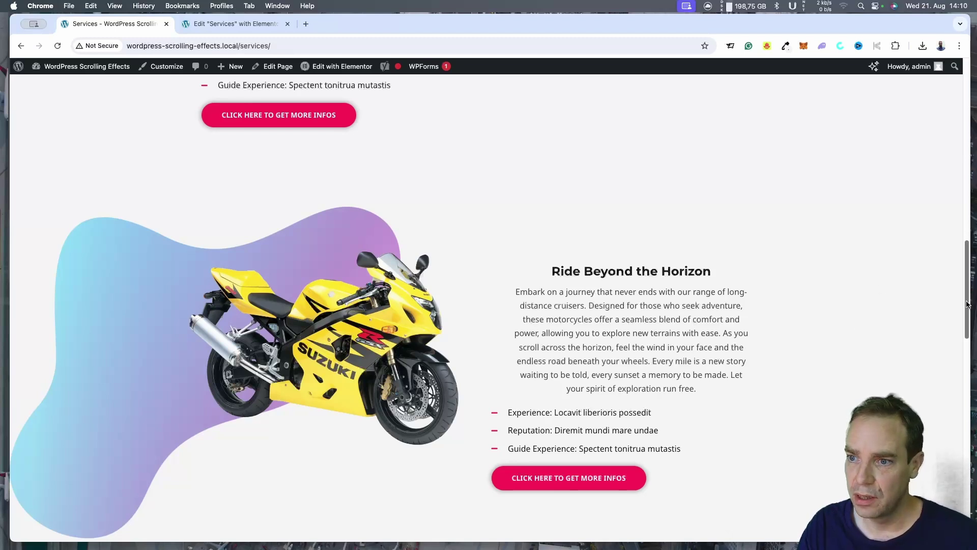
pyautogui.moveTo(969, 304); pyautogui.dragTo(975, 272)
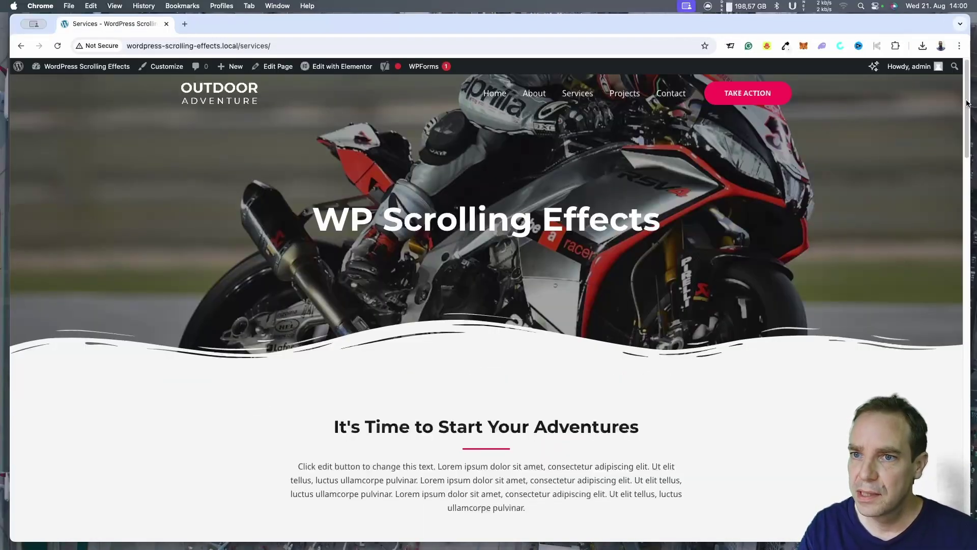
pyautogui.moveTo(969, 103); pyautogui.dragTo(968, 177)
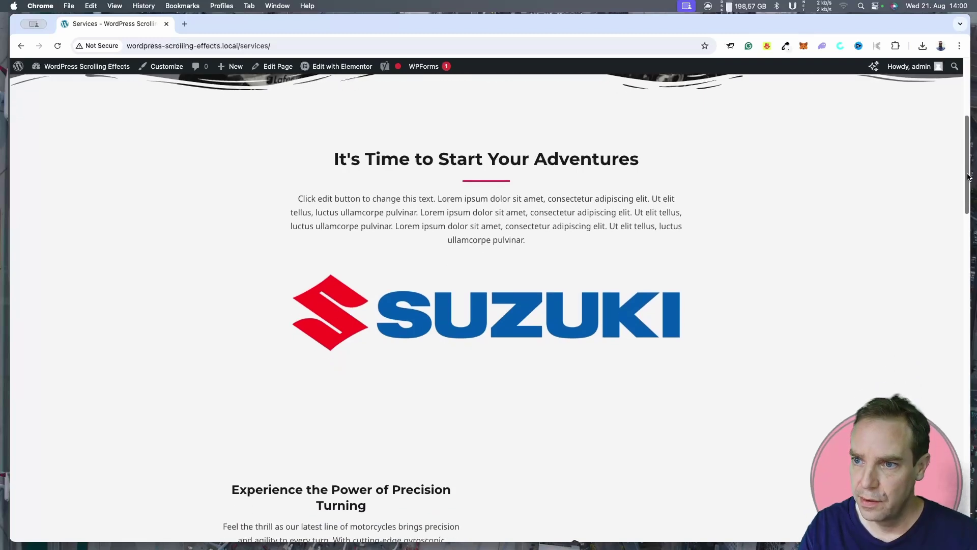
pyautogui.scroll(-10, 871, 231)
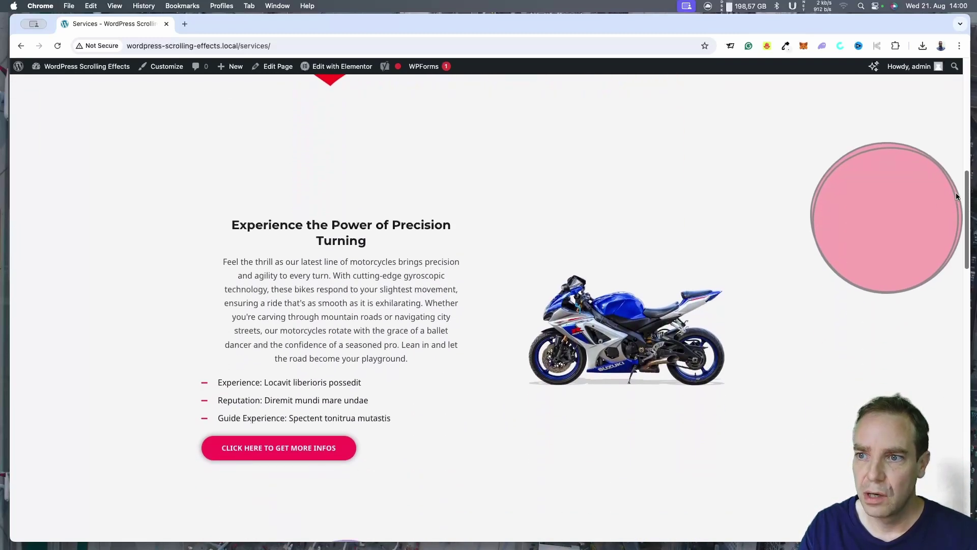
pyautogui.moveTo(969, 205); pyautogui.dragTo(972, 295)
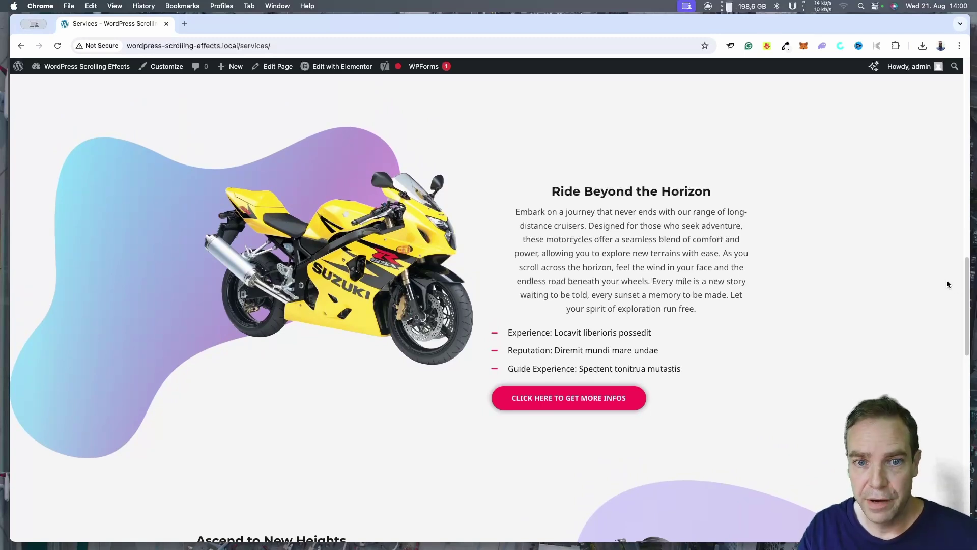
pyautogui.scroll(-3, 947, 283)
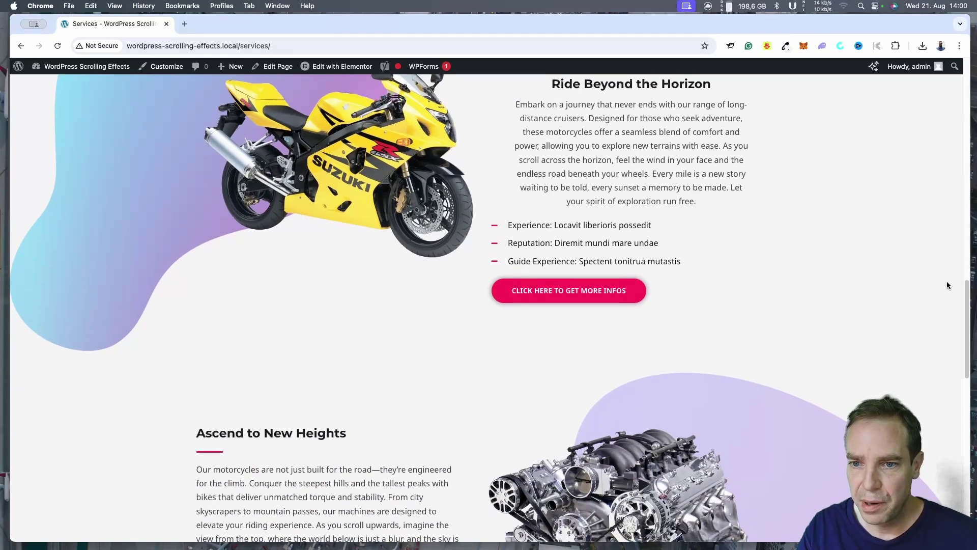
pyautogui.scroll(-2, 946, 285)
pyautogui.scroll(-1, 946, 287)
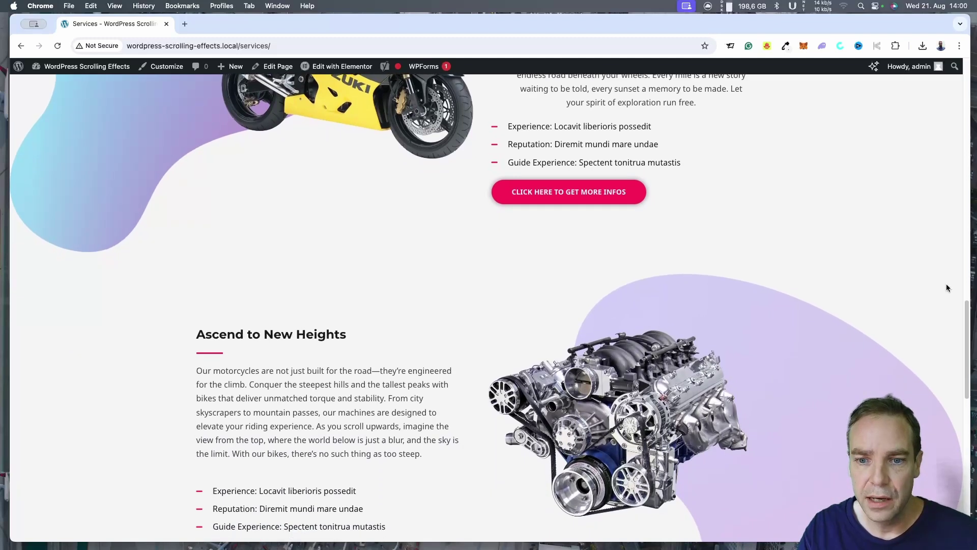
pyautogui.scroll(-3, 935, 293)
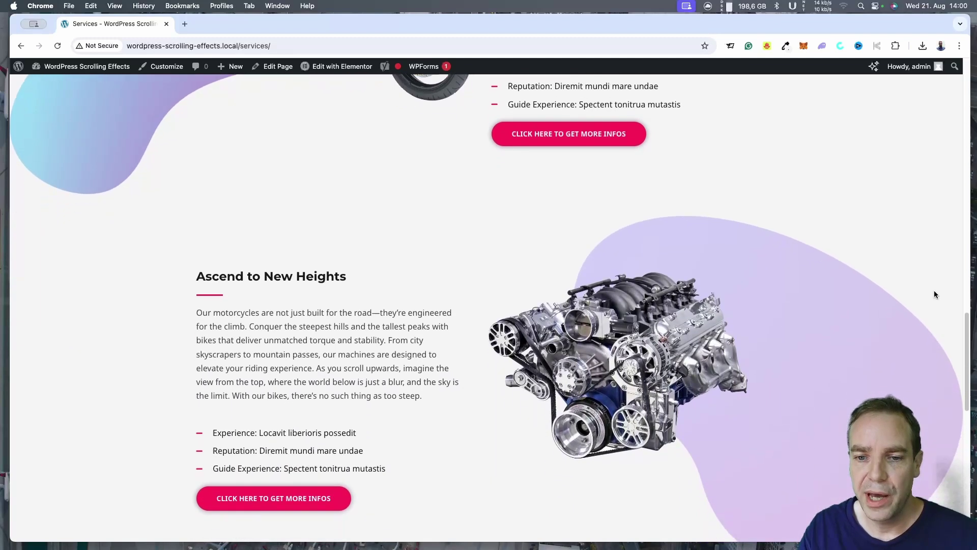
pyautogui.scroll(-10, 933, 296)
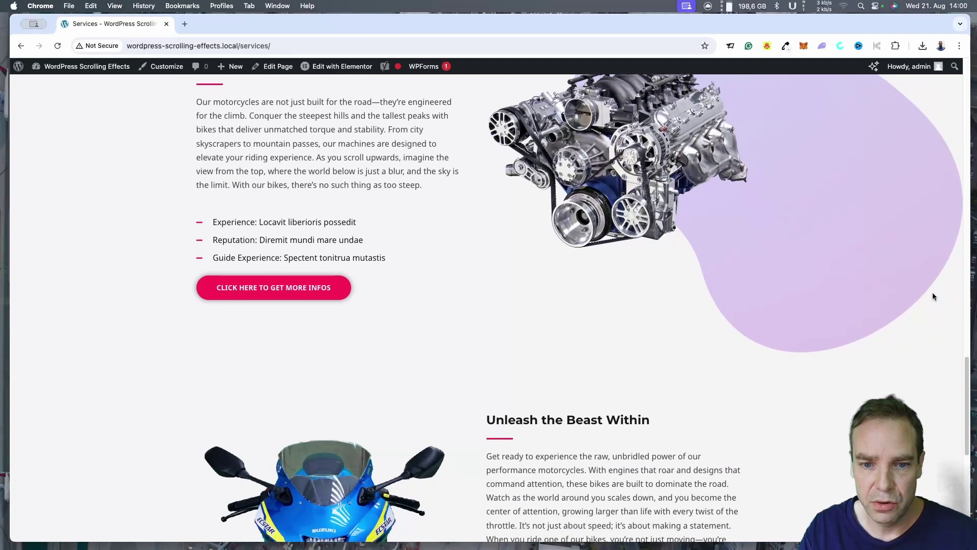
pyautogui.scroll(15, 933, 295)
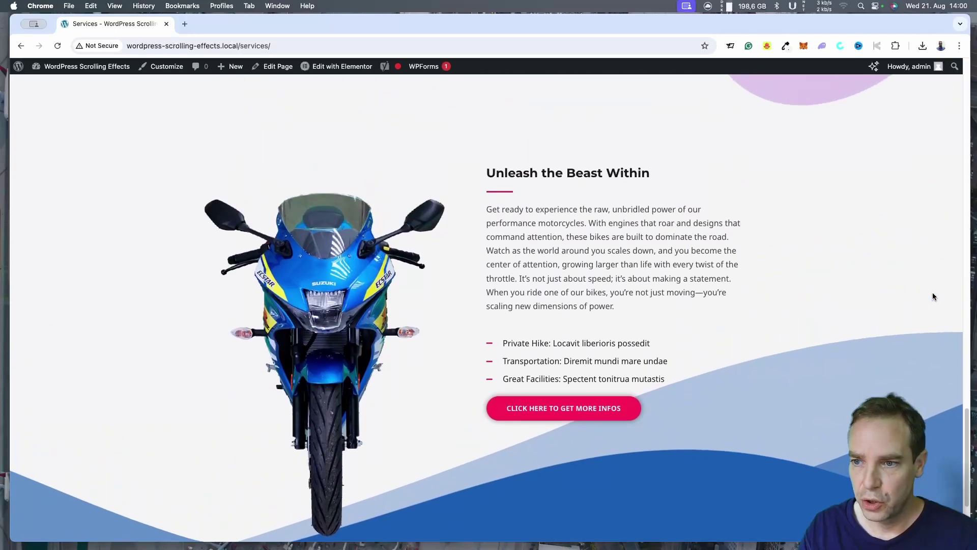
pyautogui.scroll(15, 933, 296)
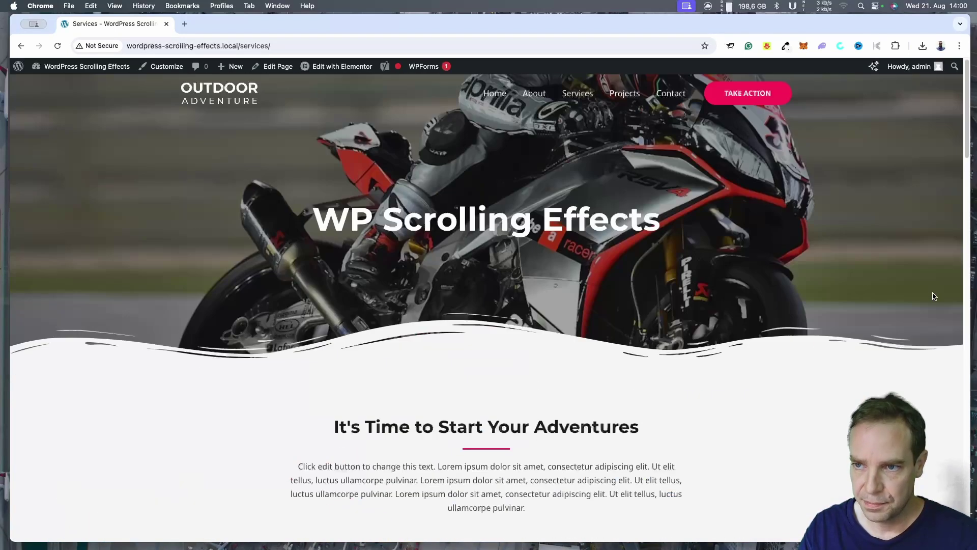
pyautogui.rightClick(329, 71)
pyautogui.click(332, 72)
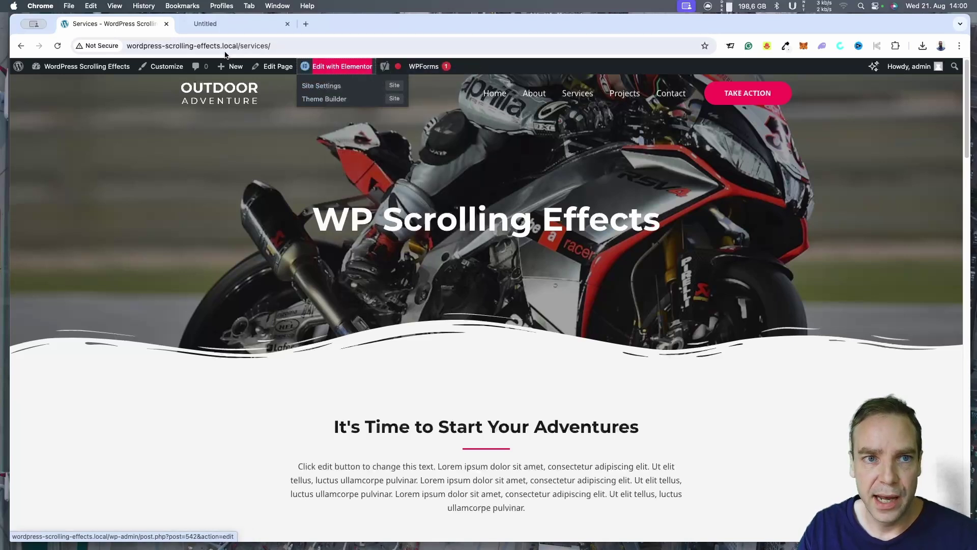
pyautogui.hotkey('ctrl', 'Tab')
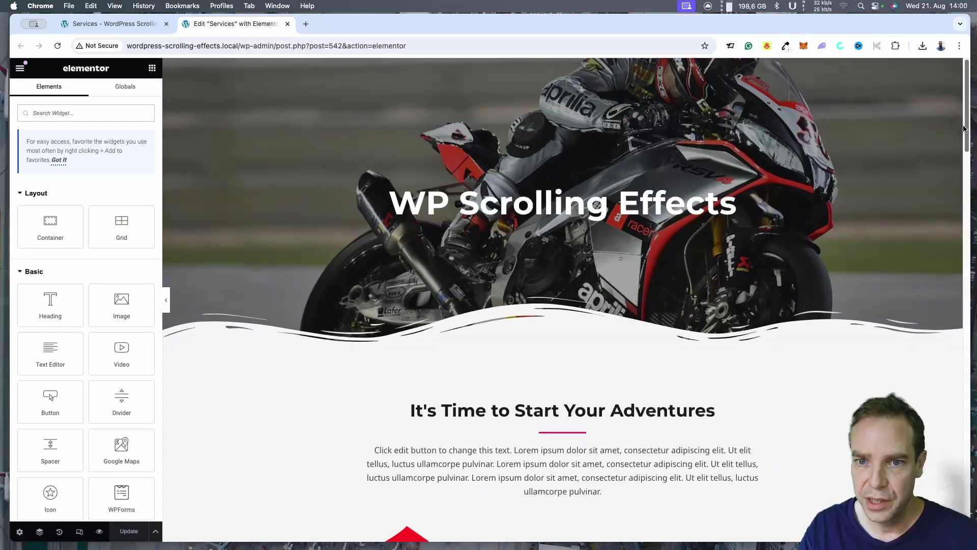
# Select the Suzuki logo image widget to show its edit settings
pyautogui.scroll(-3, 937, 163)
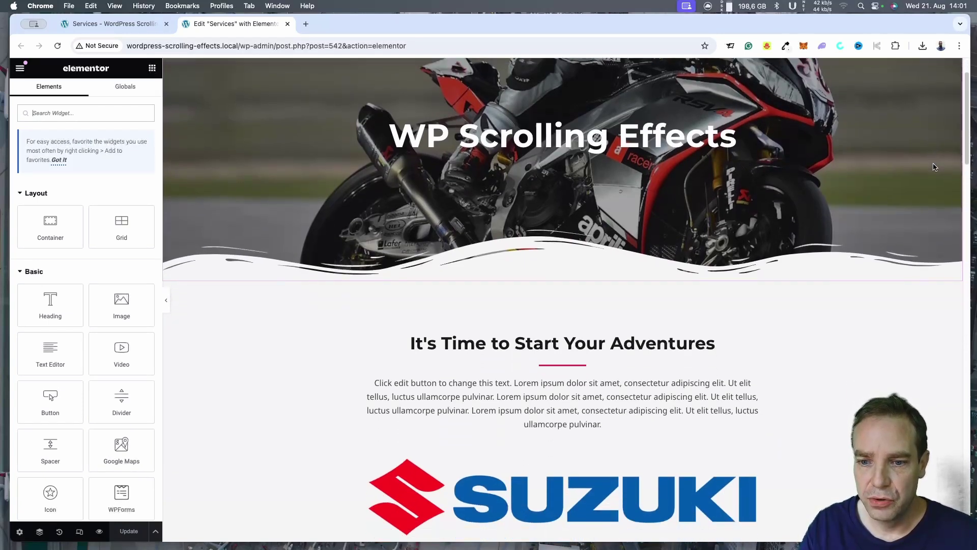
pyautogui.scroll(-5, 934, 167)
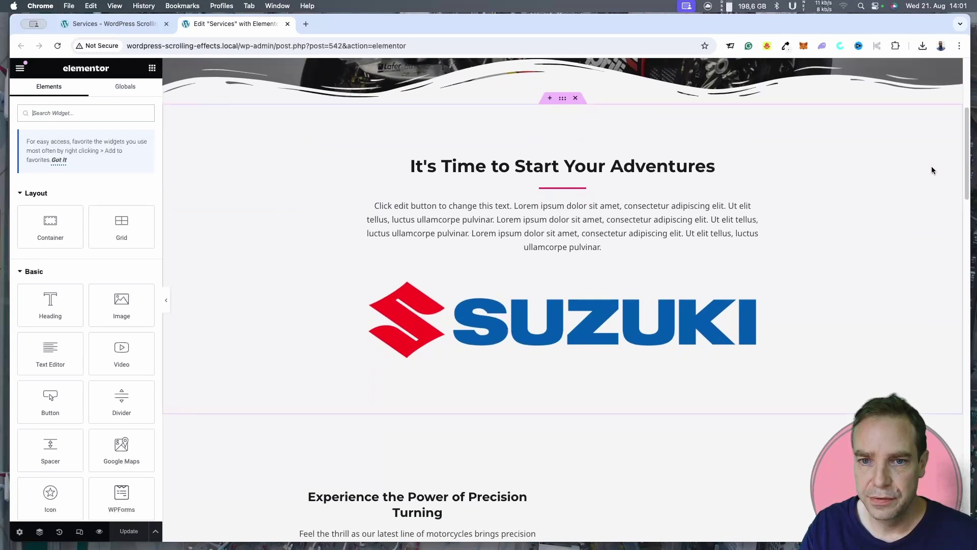
pyautogui.click(600, 327)
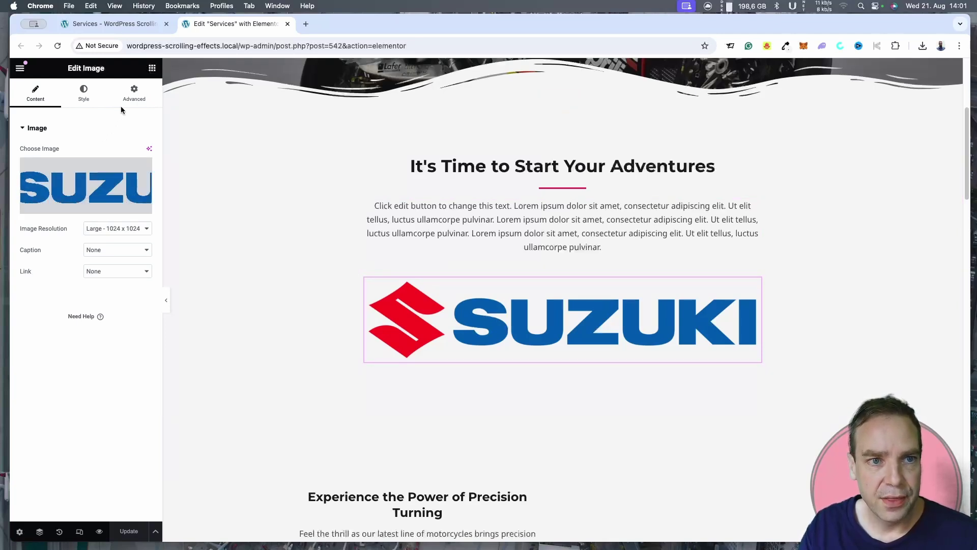
# Open the logo's Advanced tab and expand the Motion Effects section
pyautogui.click(133, 95)
pyautogui.scroll(-2, 87, 314)
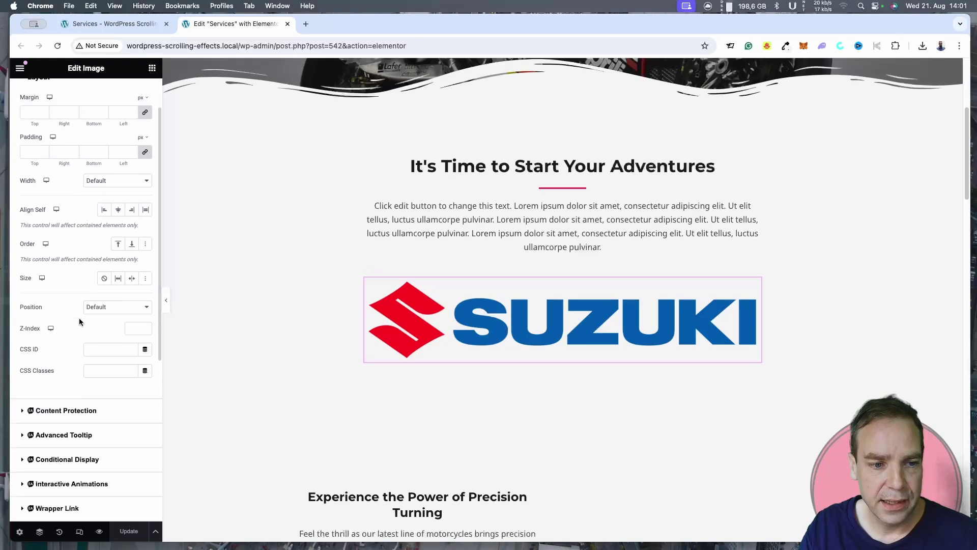
pyautogui.scroll(-8, 79, 320)
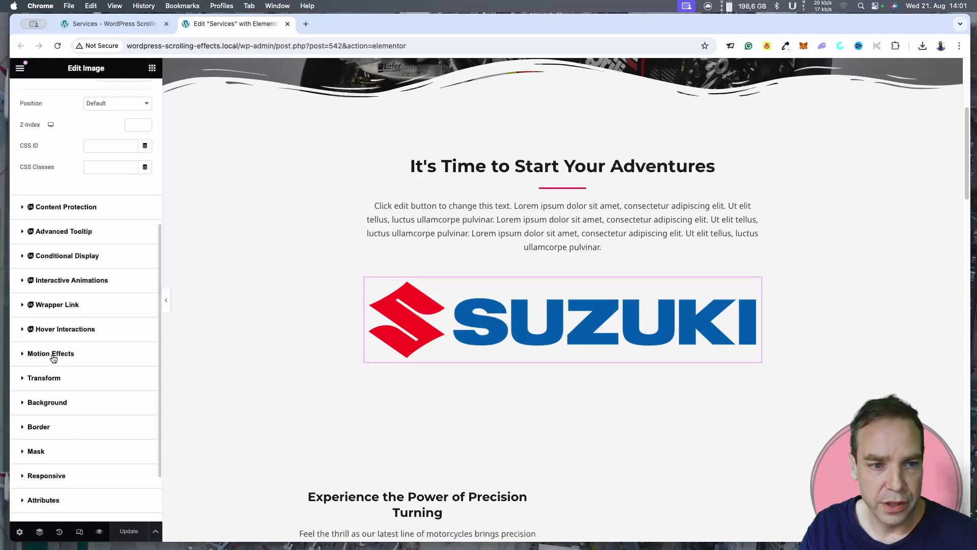
pyautogui.click(53, 356)
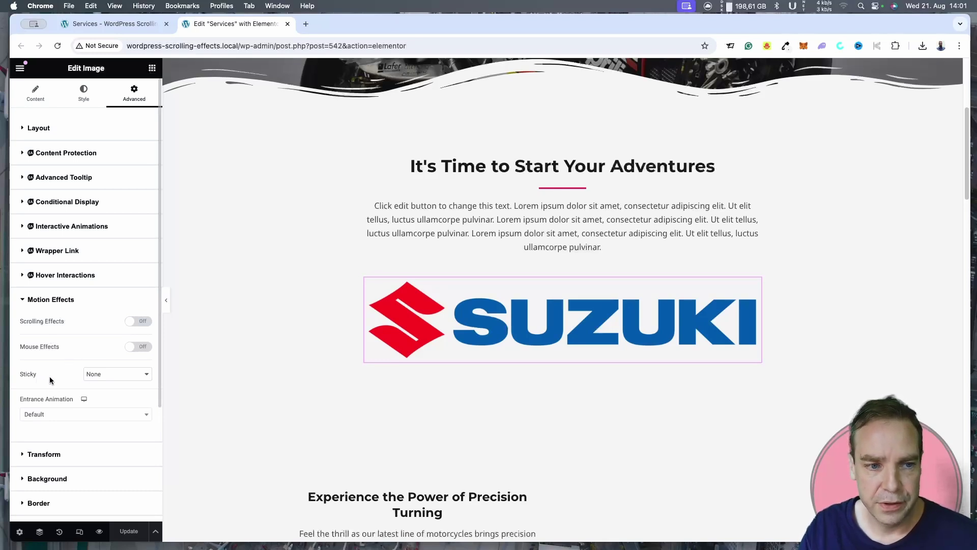
# Try Sticky at Top, preview by scrolling, then set Sticky back to None
pyautogui.click(98, 378)
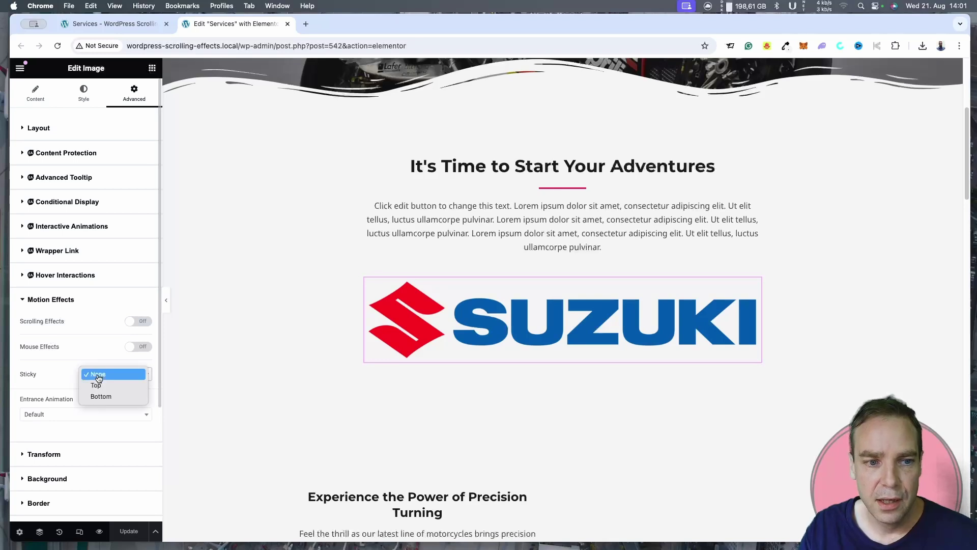
pyautogui.click(97, 384)
pyautogui.scroll(-5, 347, 307)
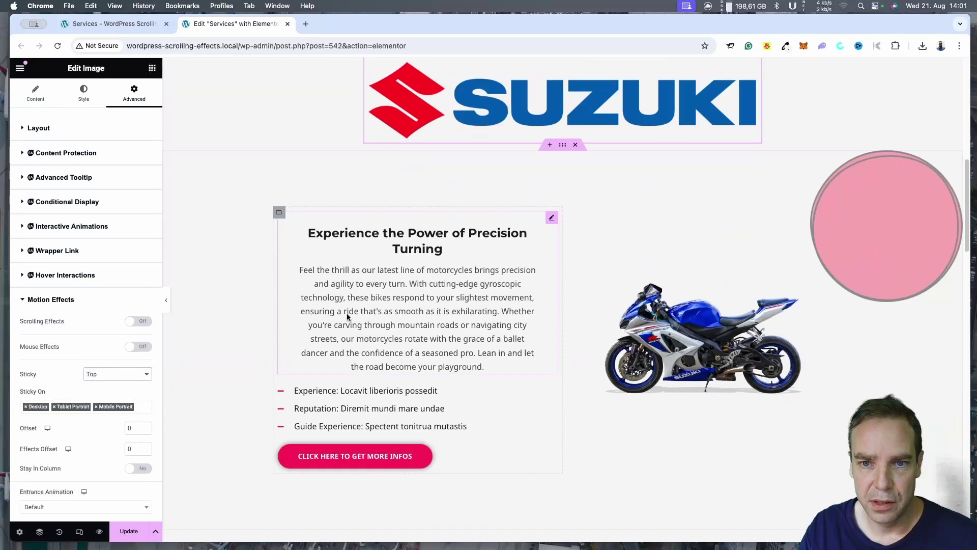
pyautogui.scroll(-4, 347, 316)
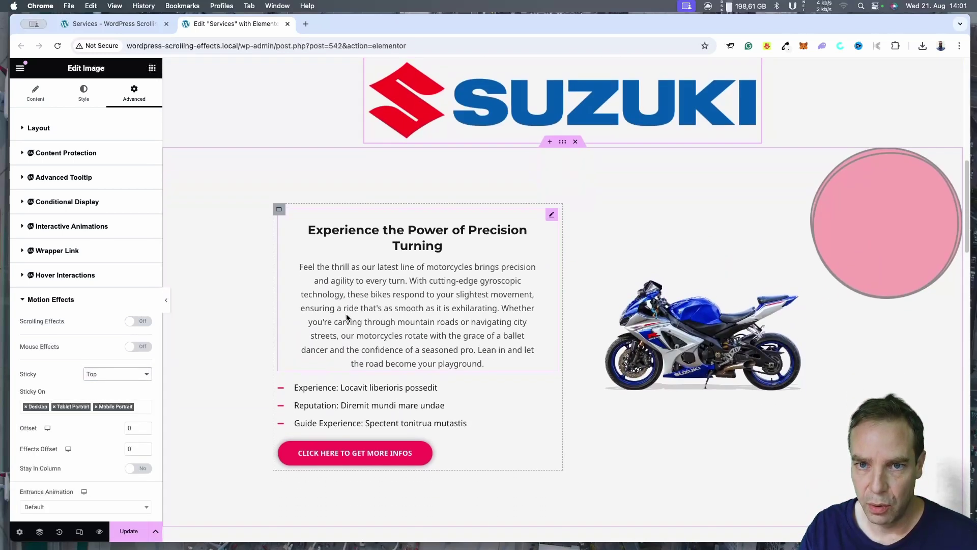
pyautogui.scroll(4, 345, 314)
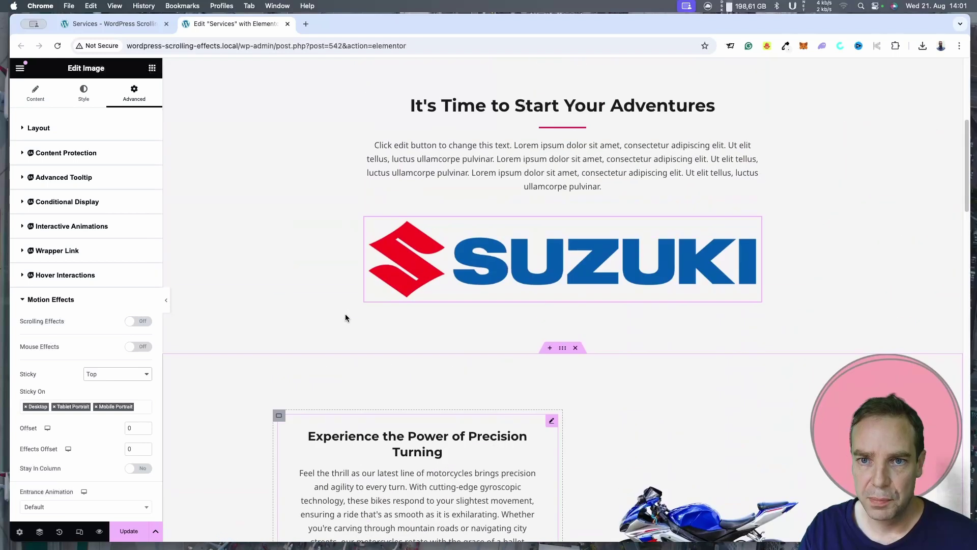
pyautogui.scroll(-2, 108, 453)
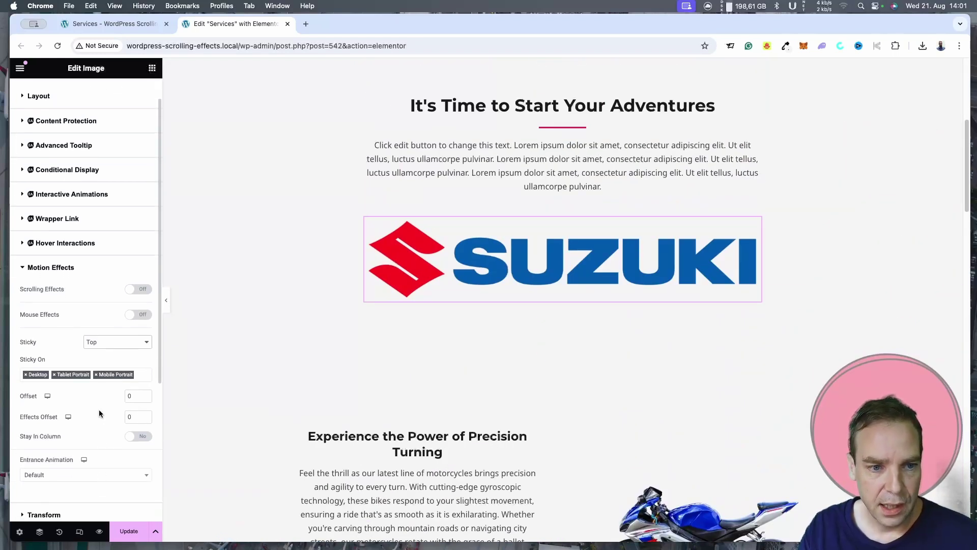
pyautogui.click(115, 345)
pyautogui.click(110, 334)
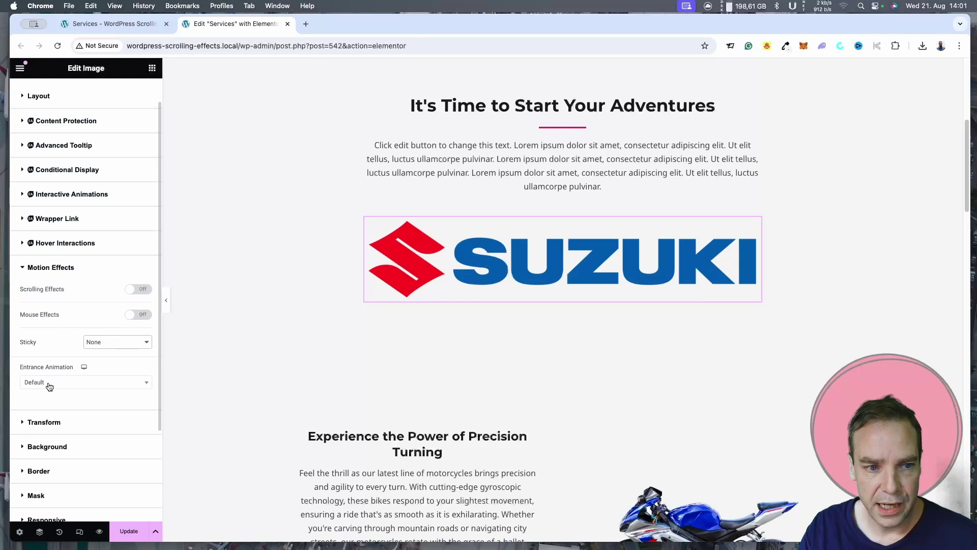
pyautogui.click(49, 387)
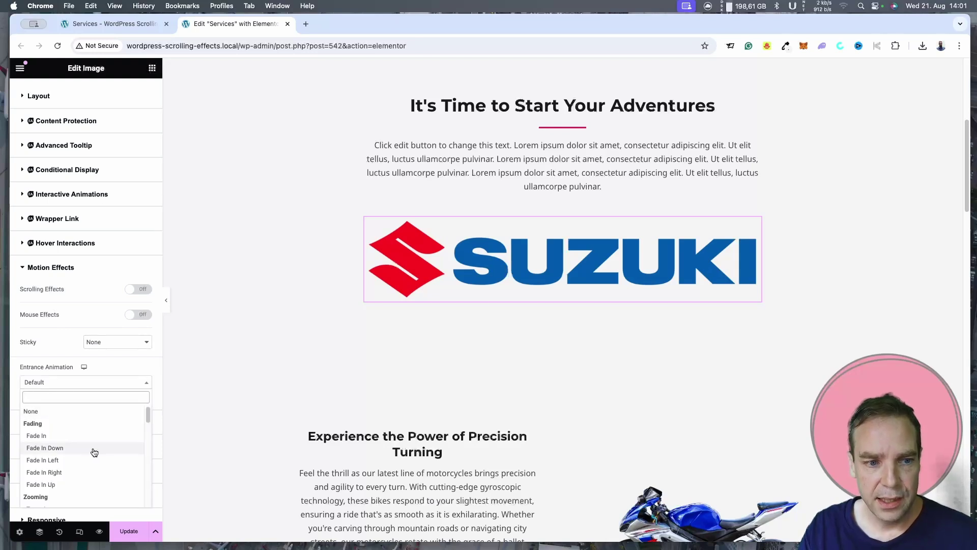
pyautogui.scroll(-1, 94, 451)
pyautogui.scroll(-3, 75, 448)
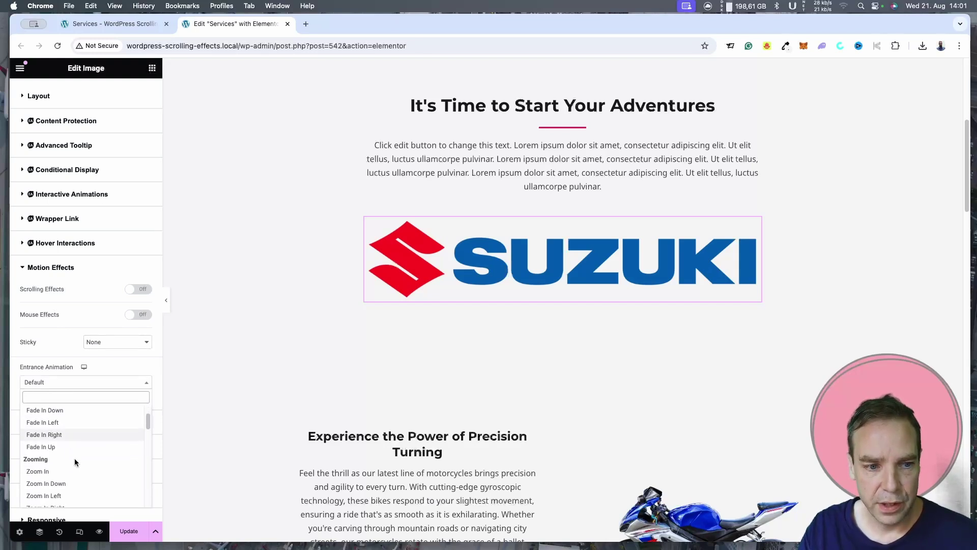
pyautogui.click(72, 452)
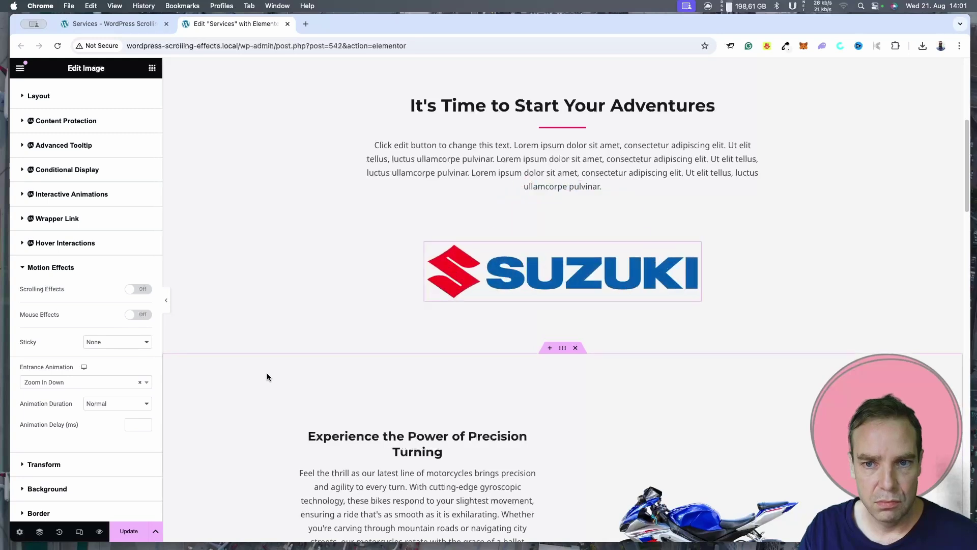
pyautogui.click(97, 384)
pyautogui.click(140, 383)
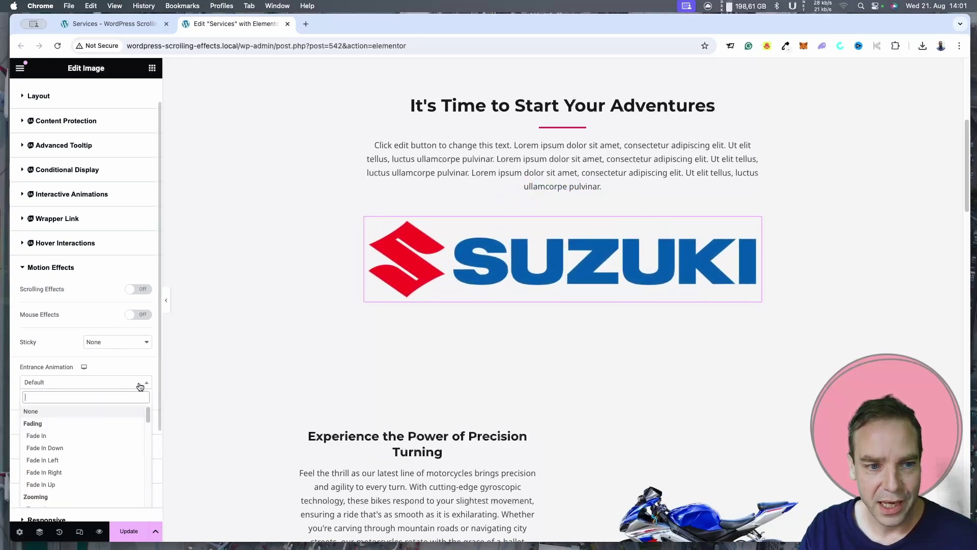
pyautogui.click(119, 365)
pyautogui.scroll(3, 174, 413)
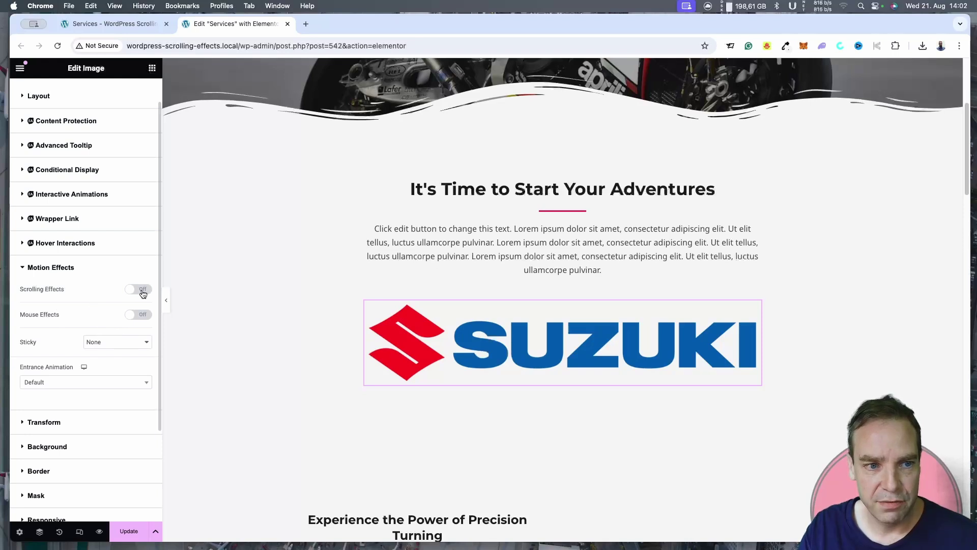
# Enable Scrolling Effects with a Horizontal Scroll To Left, speed 4, viewport 16–86%
pyautogui.click(143, 290)
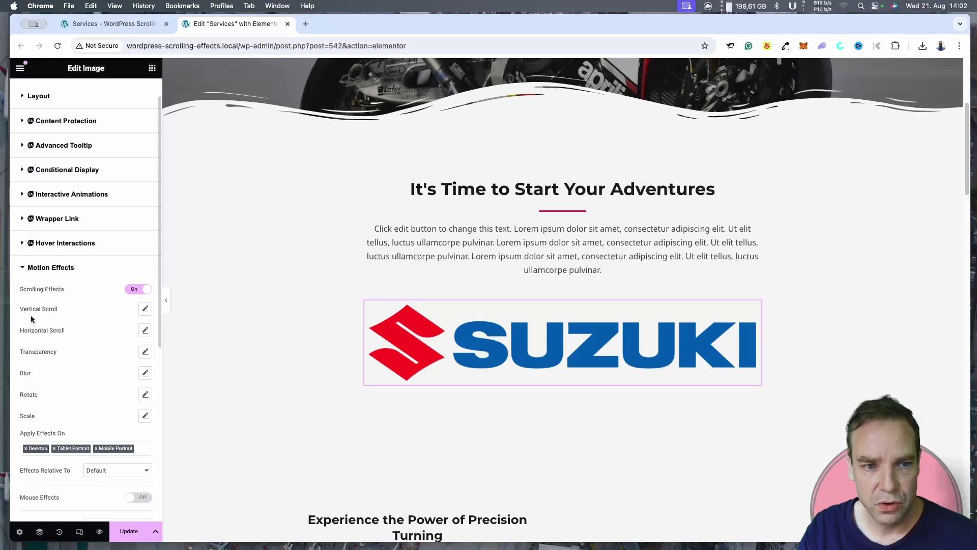
pyautogui.click(146, 331)
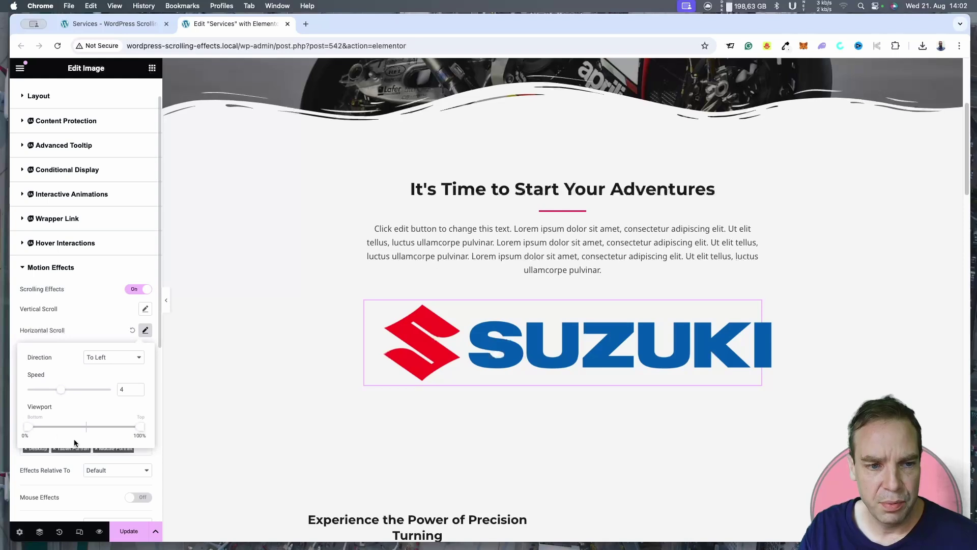
pyautogui.moveTo(30, 431); pyautogui.dragTo(46, 430)
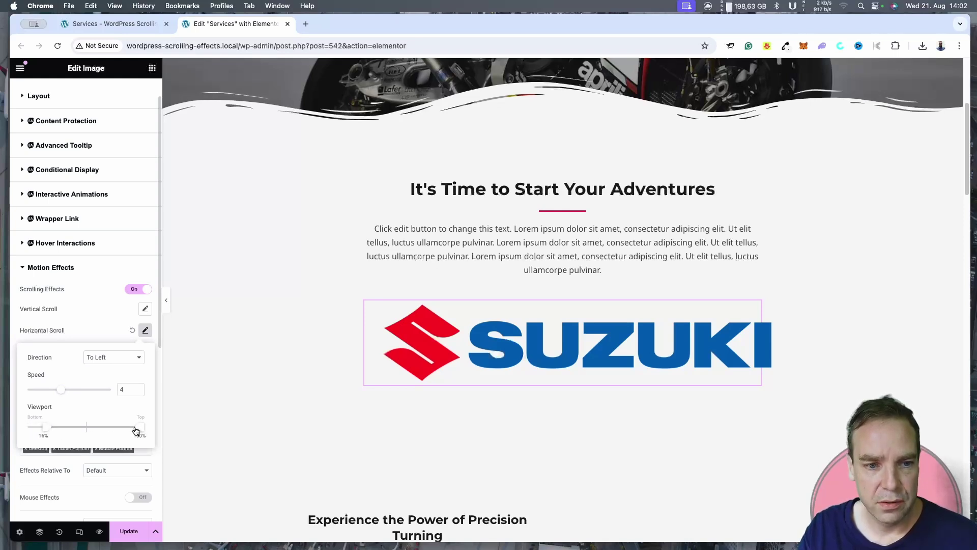
pyautogui.moveTo(136, 431); pyautogui.dragTo(123, 431)
pyautogui.scroll(-2, 250, 392)
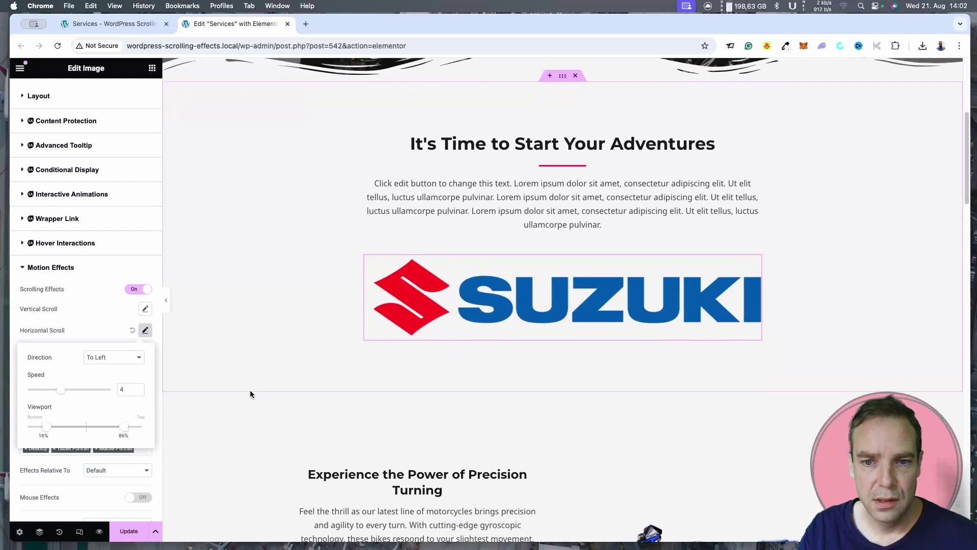
pyautogui.scroll(-5, 250, 394)
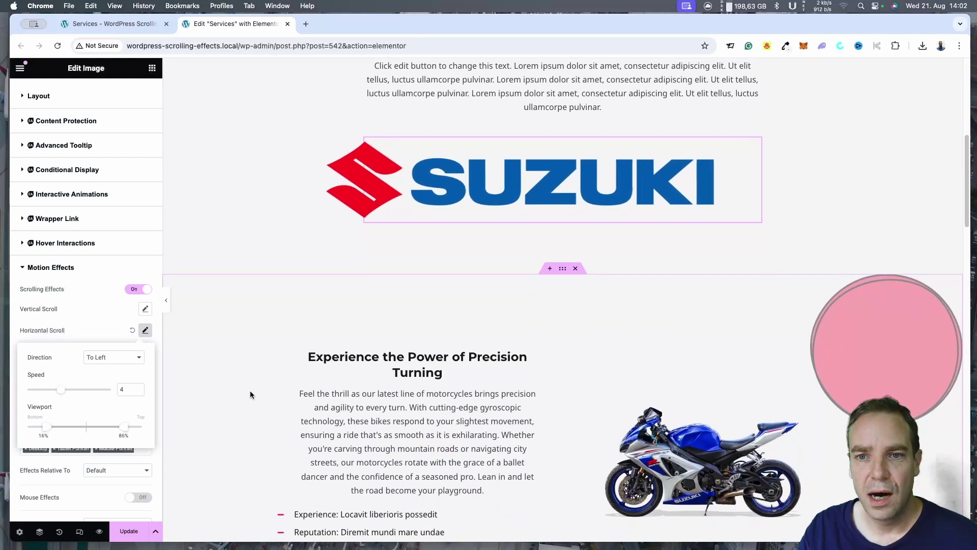
pyautogui.scroll(3, 249, 395)
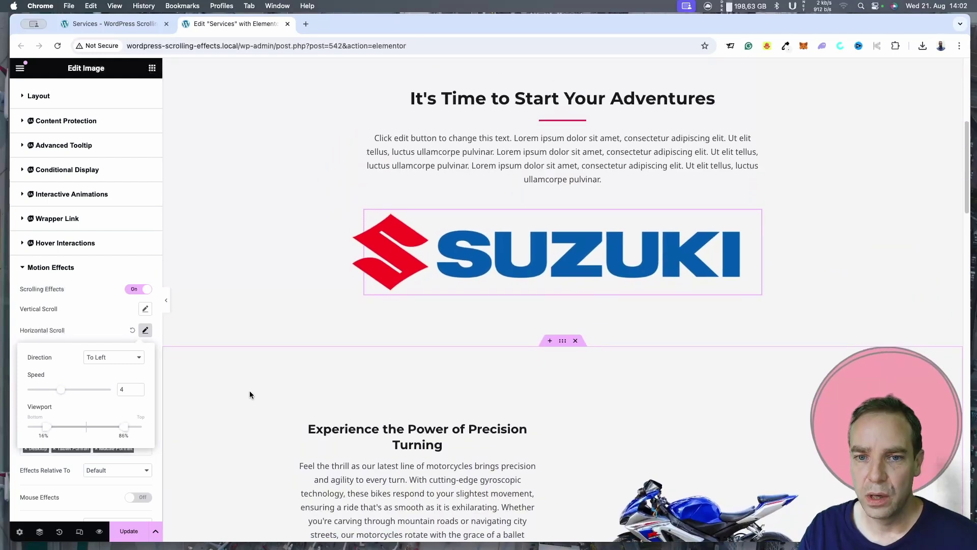
pyautogui.scroll(-2, 250, 390)
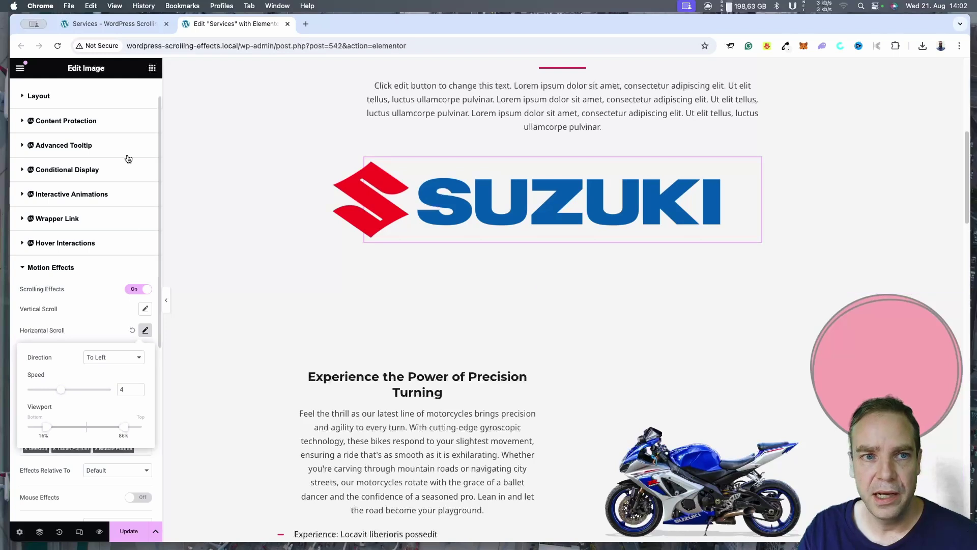
# Return to the Elements panel and scroll down the page canvas
pyautogui.click(152, 67)
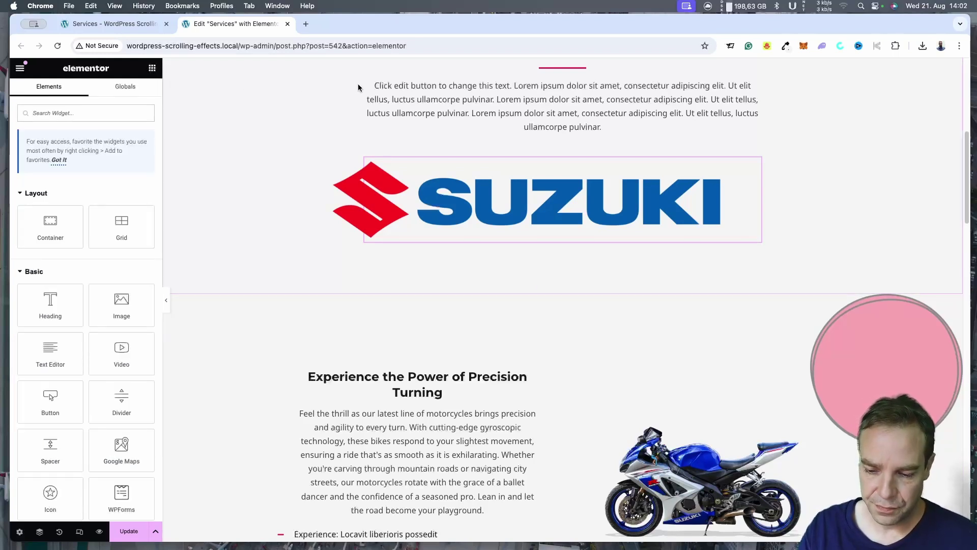
pyautogui.scroll(-1, 375, 92)
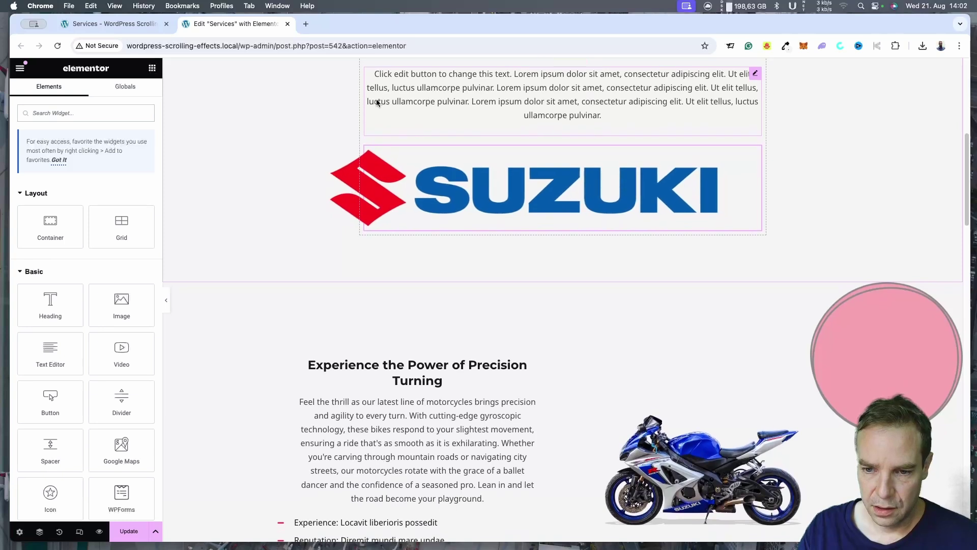
pyautogui.scroll(-5, 378, 103)
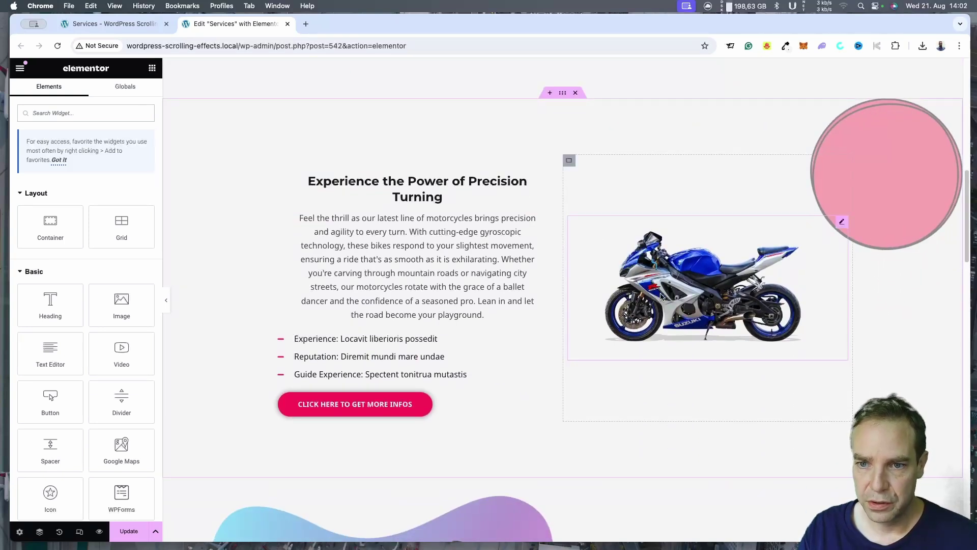
# Select the blue motorcycle image and expand its Advanced > Motion Effects section
pyautogui.click(661, 297)
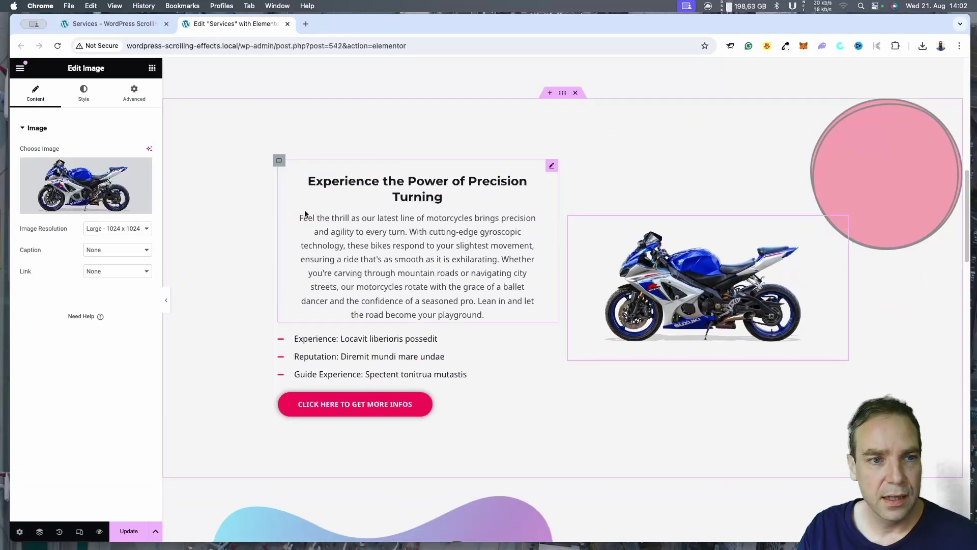
pyautogui.click(134, 100)
pyautogui.scroll(-3, 39, 381)
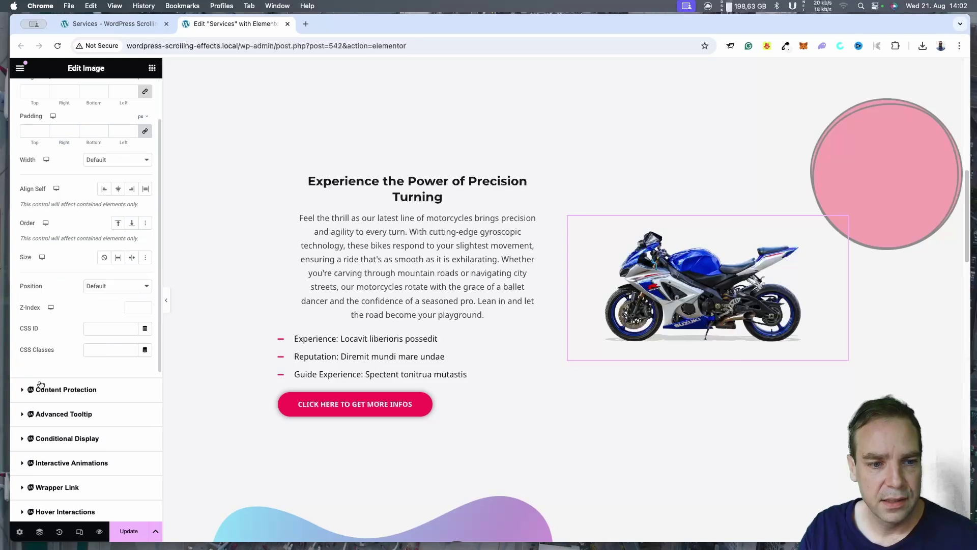
pyautogui.scroll(-4, 44, 387)
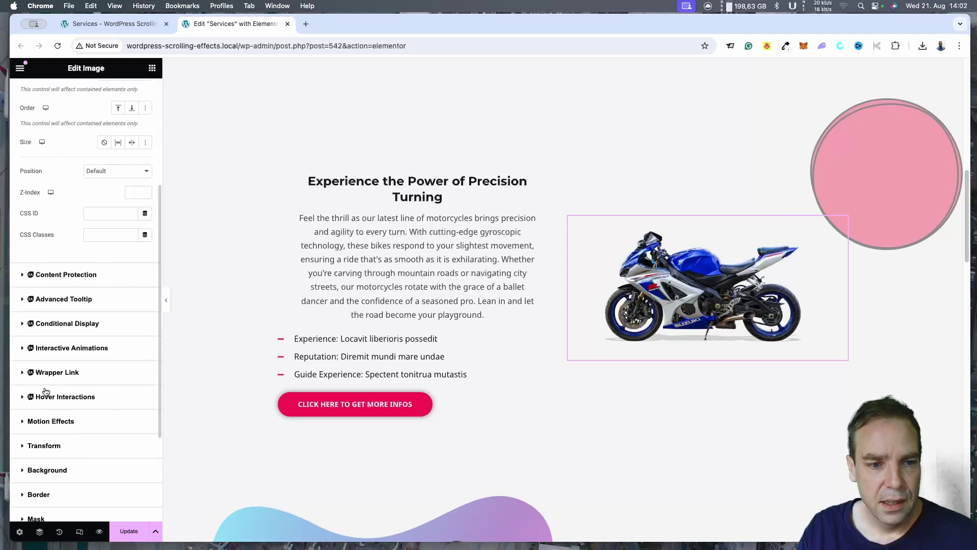
pyautogui.click(51, 421)
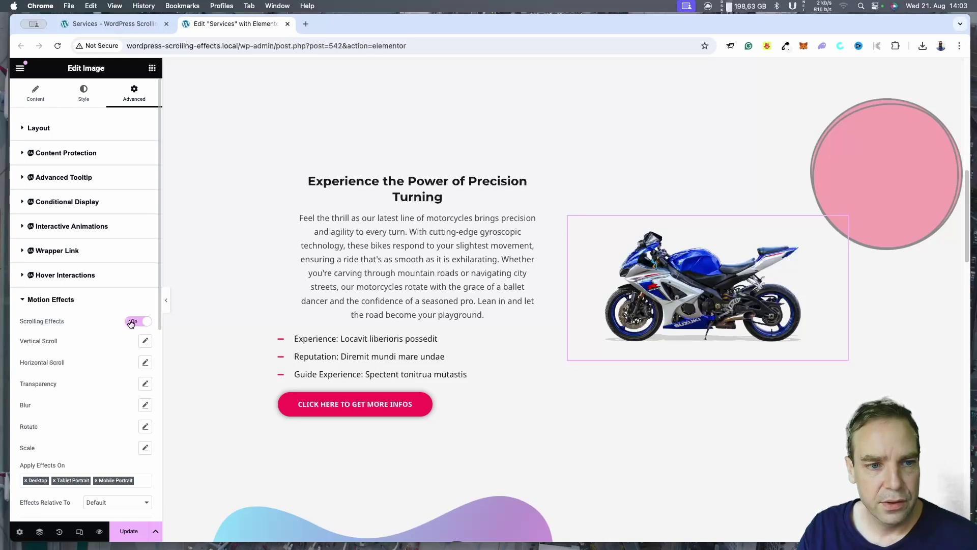
# Add a Rotate scrolling effect at speed 1 with direction To Right
pyautogui.scroll(-1, 97, 329)
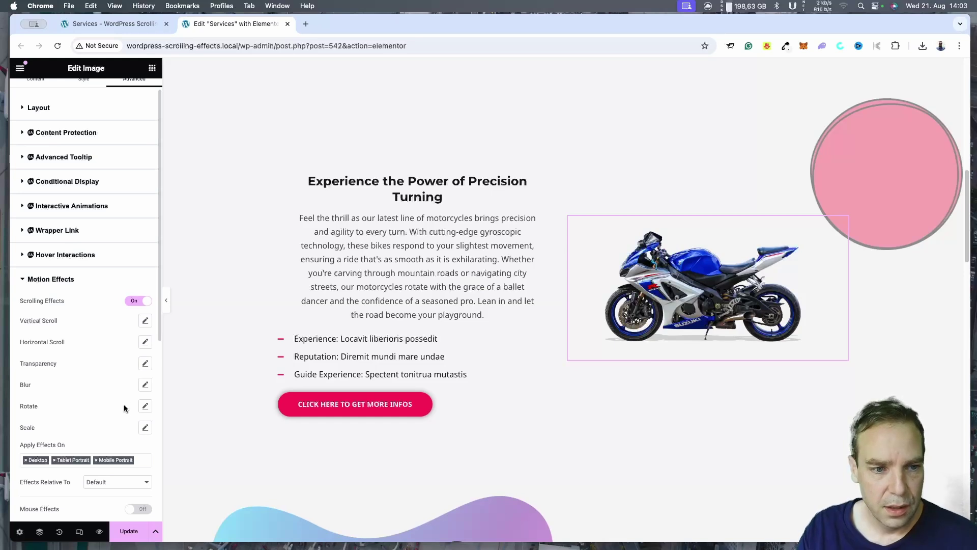
pyautogui.click(145, 407)
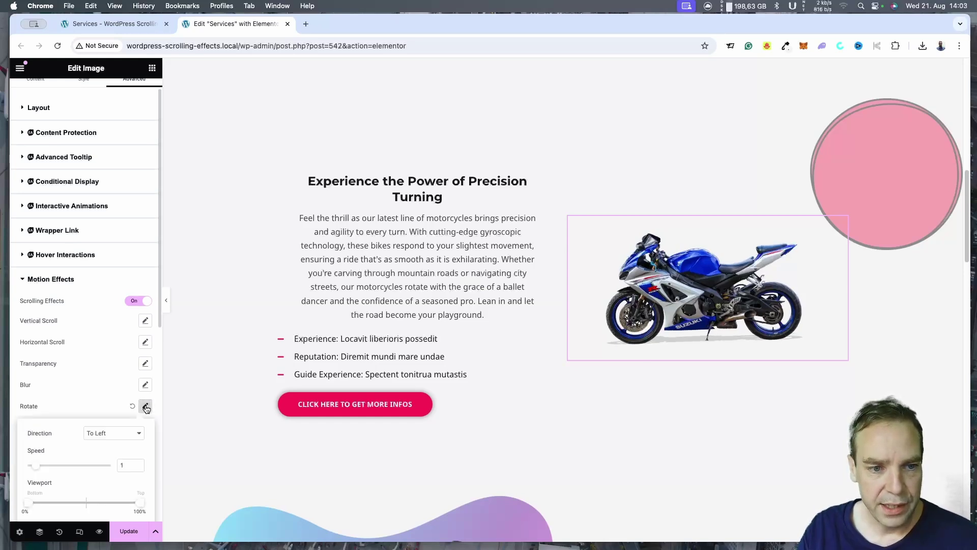
pyautogui.scroll(2, 334, 364)
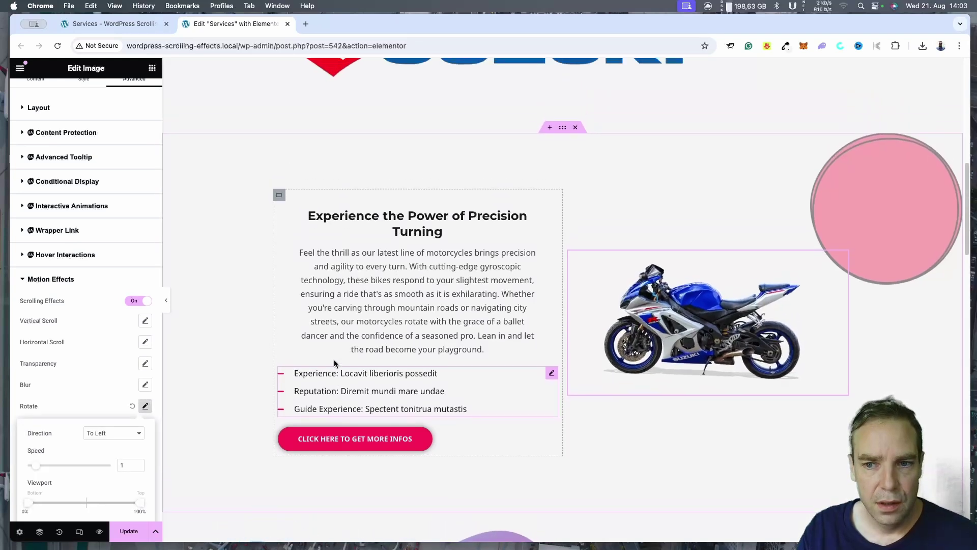
pyautogui.scroll(-1, 327, 366)
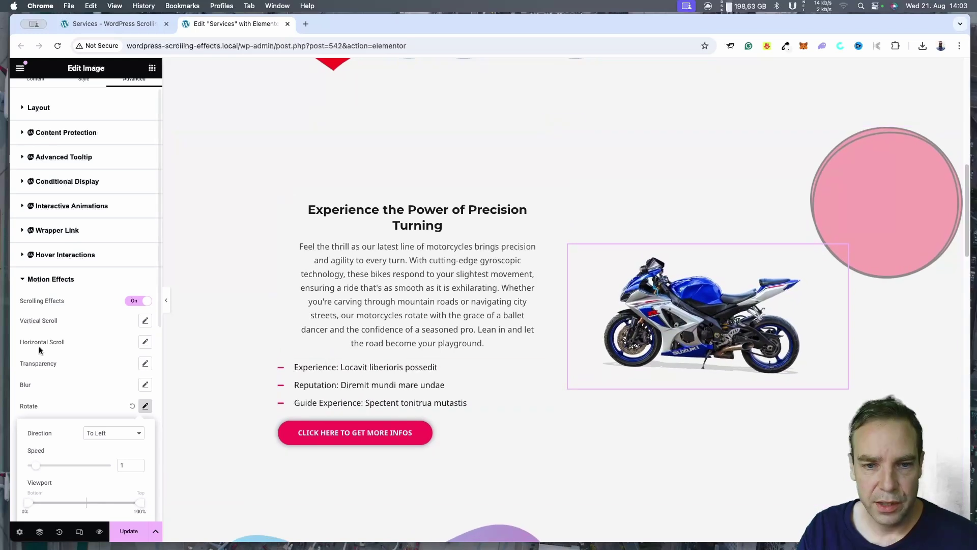
pyautogui.scroll(-1, 46, 352)
pyautogui.scroll(-3, 56, 360)
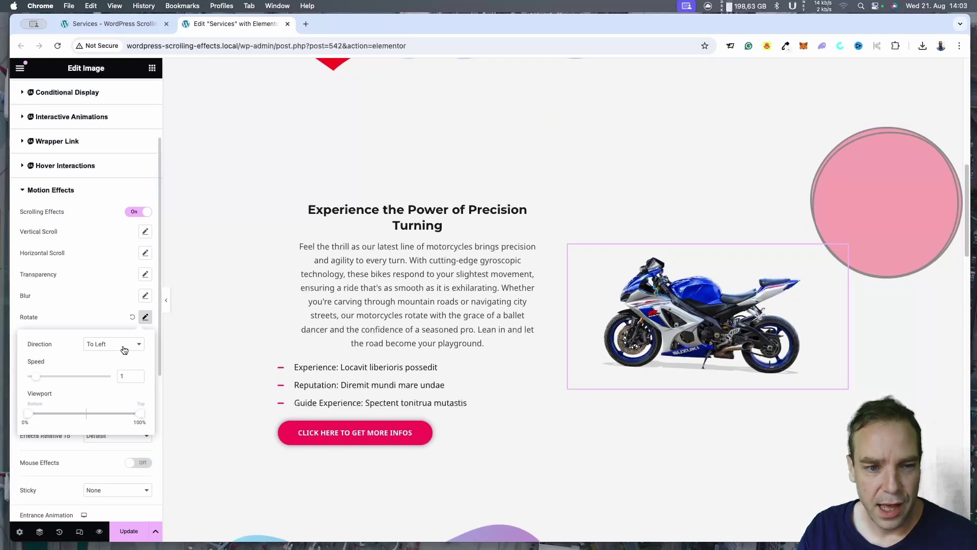
pyautogui.click(123, 349)
pyautogui.click(122, 353)
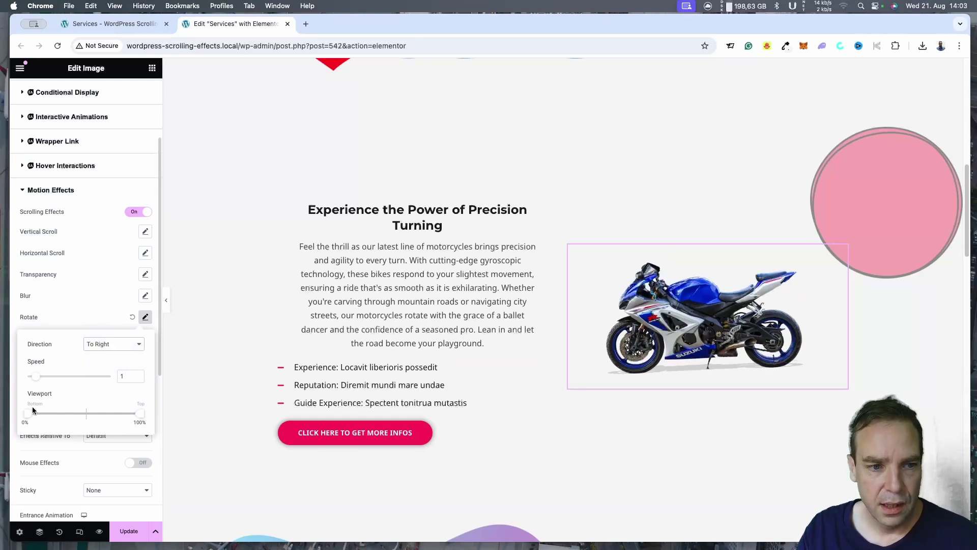
# Limit the rotation to the 11%–88% viewport range and preview it by scrolling
pyautogui.moveTo(32, 411); pyautogui.dragTo(40, 412)
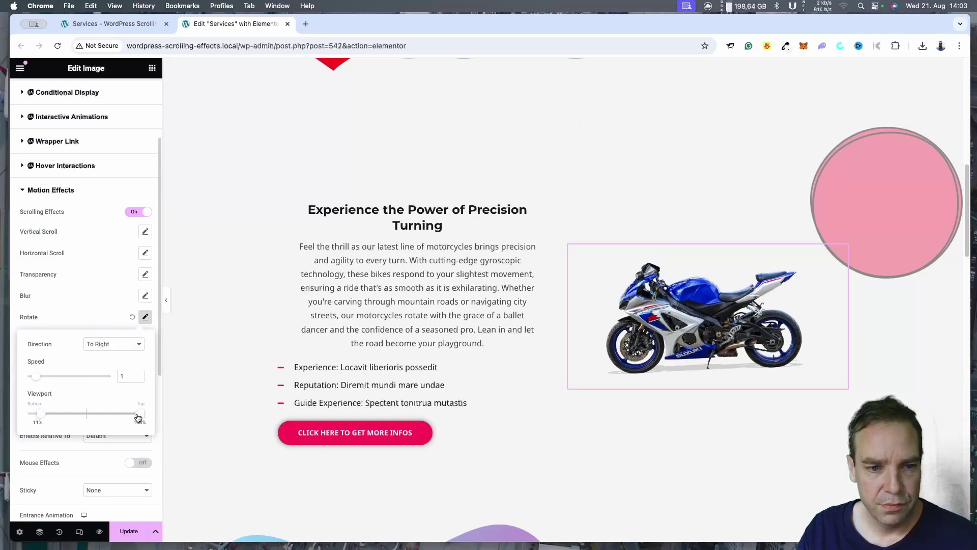
pyautogui.moveTo(137, 415); pyautogui.dragTo(126, 413)
pyautogui.scroll(-2, 303, 321)
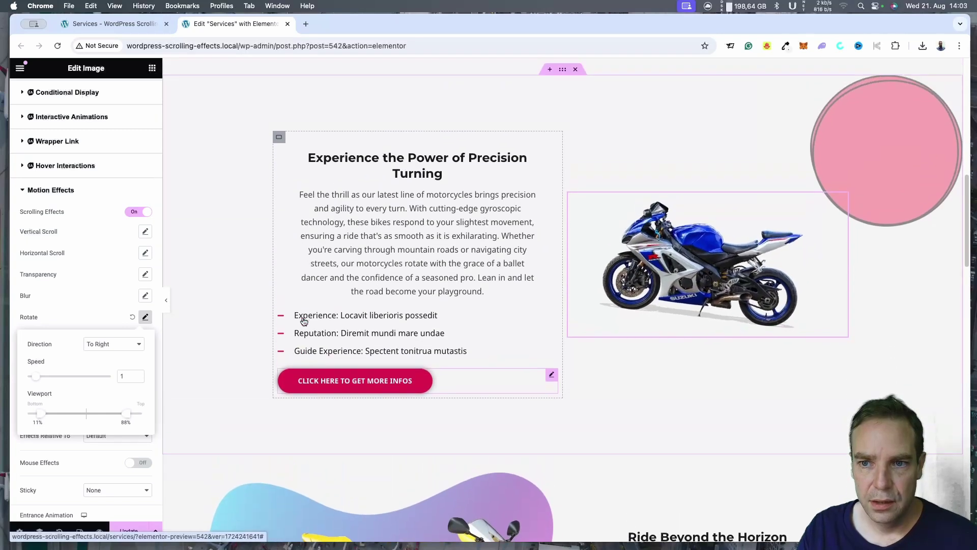
pyautogui.scroll(-3, 301, 287)
pyautogui.scroll(6, 302, 291)
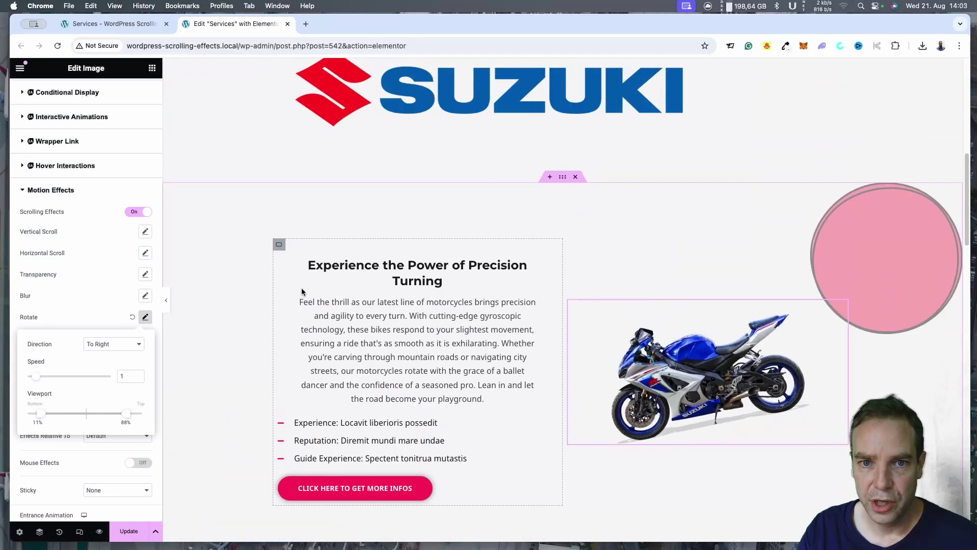
pyautogui.scroll(-2, 302, 291)
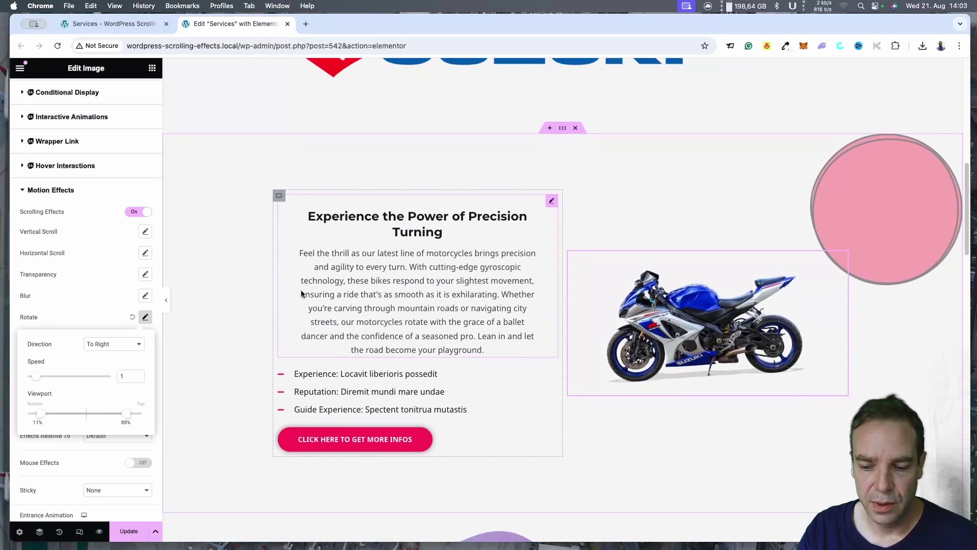
pyautogui.scroll(-1, 302, 290)
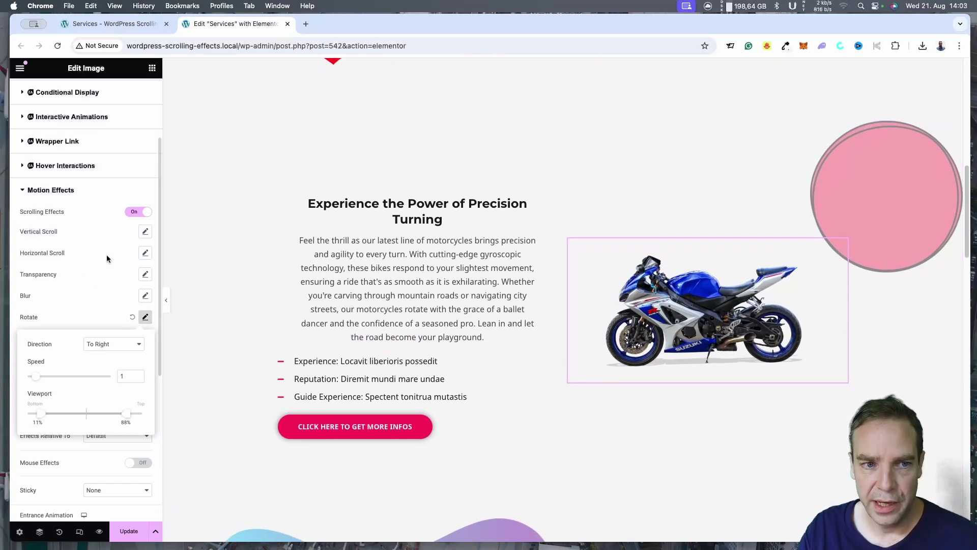
pyautogui.scroll(-5, 384, 283)
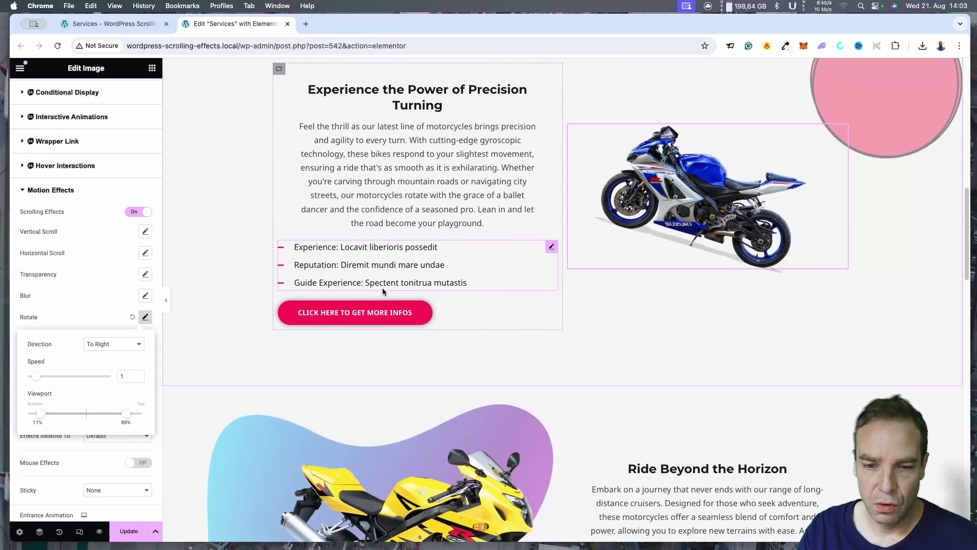
pyautogui.scroll(-8, 383, 288)
# Select the yellow motorcycle image and turn on Scrolling Effects under Advanced > Motion Effects
pyautogui.click(383, 288)
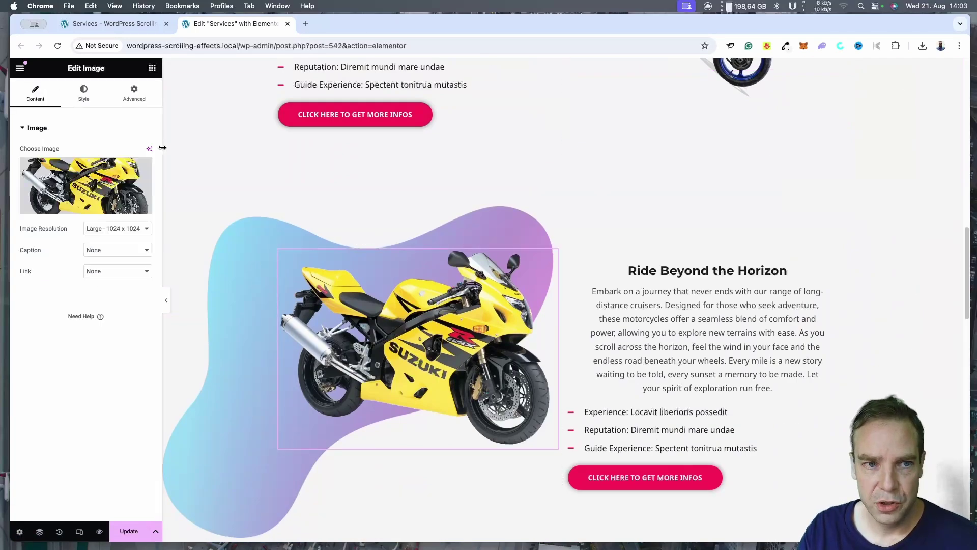
pyautogui.click(138, 99)
pyautogui.scroll(-4, 94, 331)
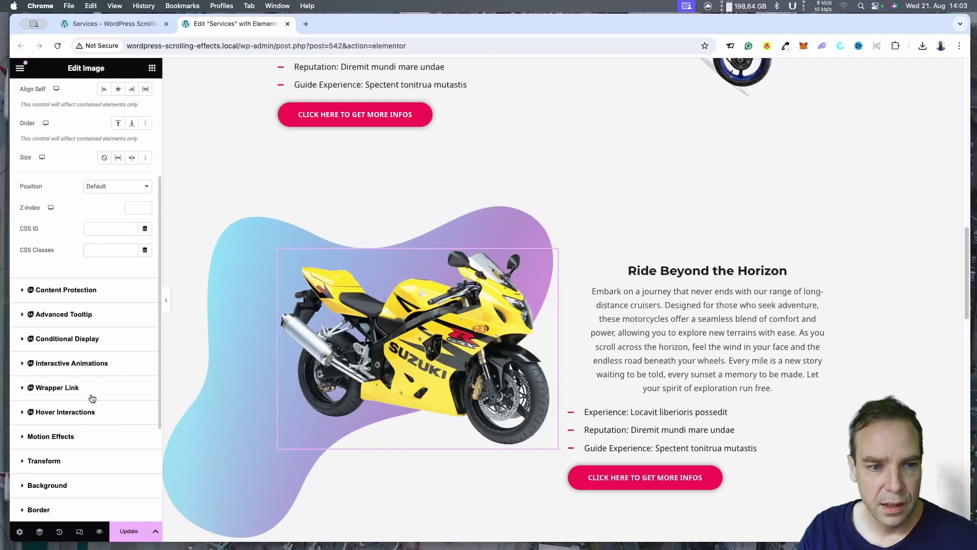
pyautogui.click(73, 437)
pyautogui.click(134, 322)
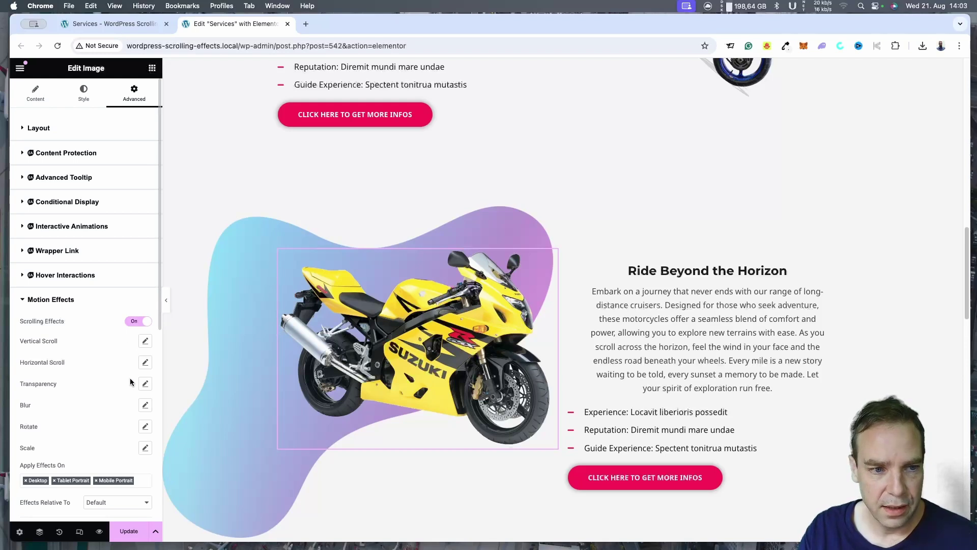
# Add a Horizontal Scroll effect To Right at speed 4 over viewport 0–100%
pyautogui.click(146, 362)
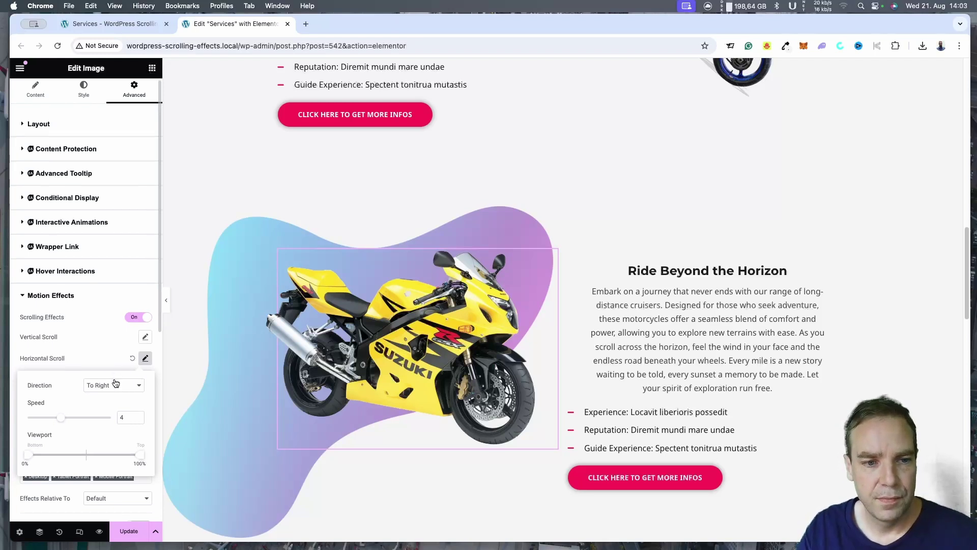
pyautogui.scroll(-2, 113, 378)
pyautogui.scroll(-5, 266, 362)
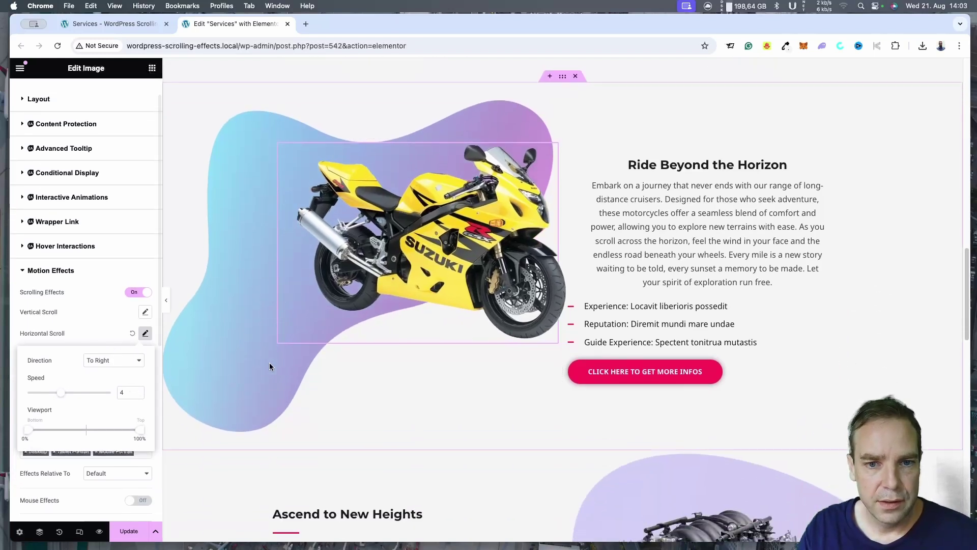
pyautogui.scroll(5, 280, 363)
pyautogui.scroll(3, 280, 364)
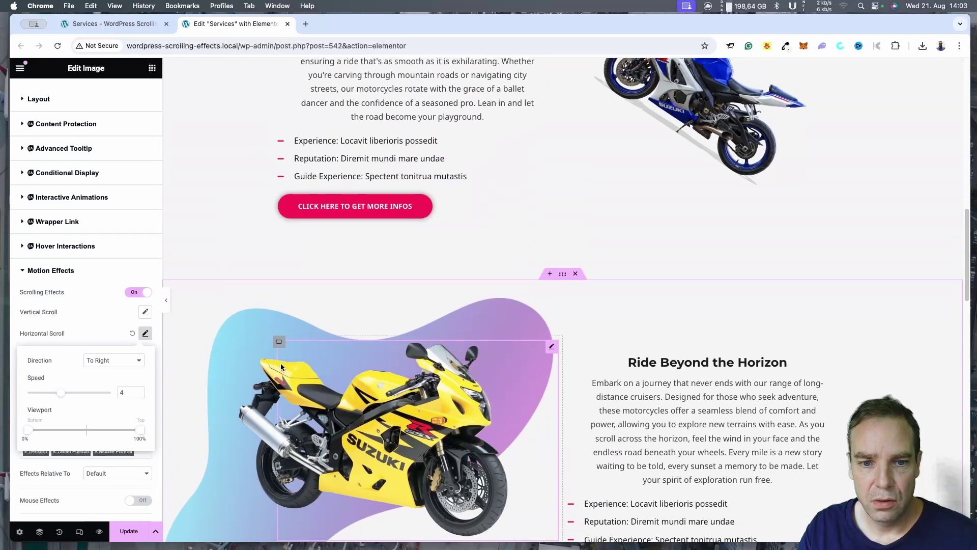
pyautogui.scroll(-5, 280, 362)
pyautogui.scroll(-2, 281, 360)
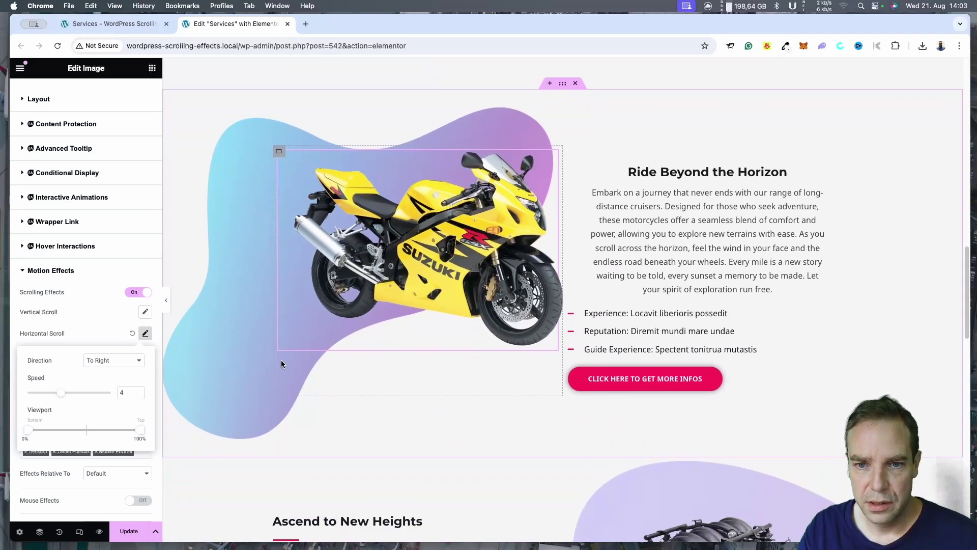
pyautogui.scroll(1, 425, 279)
pyautogui.scroll(-5, 427, 305)
pyautogui.scroll(7, 427, 306)
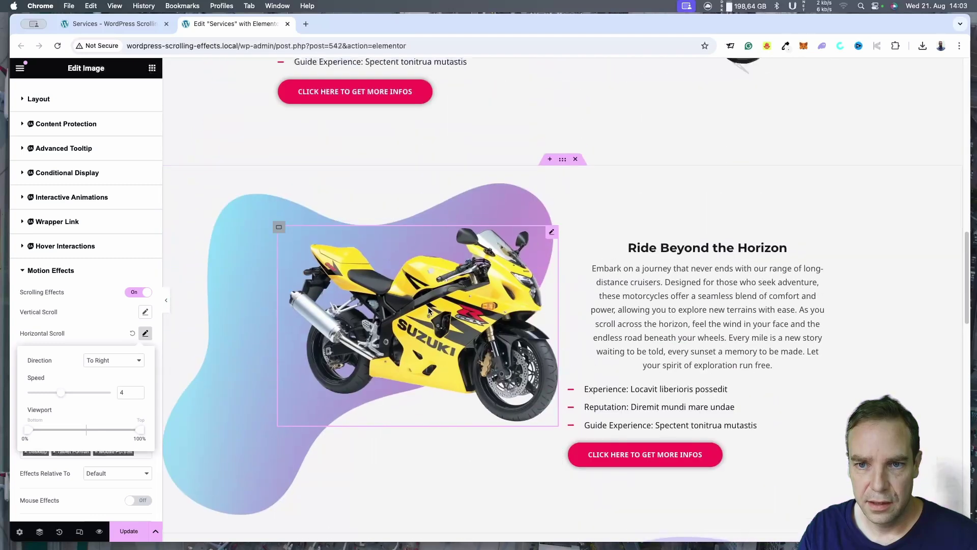
pyautogui.scroll(-4, 428, 307)
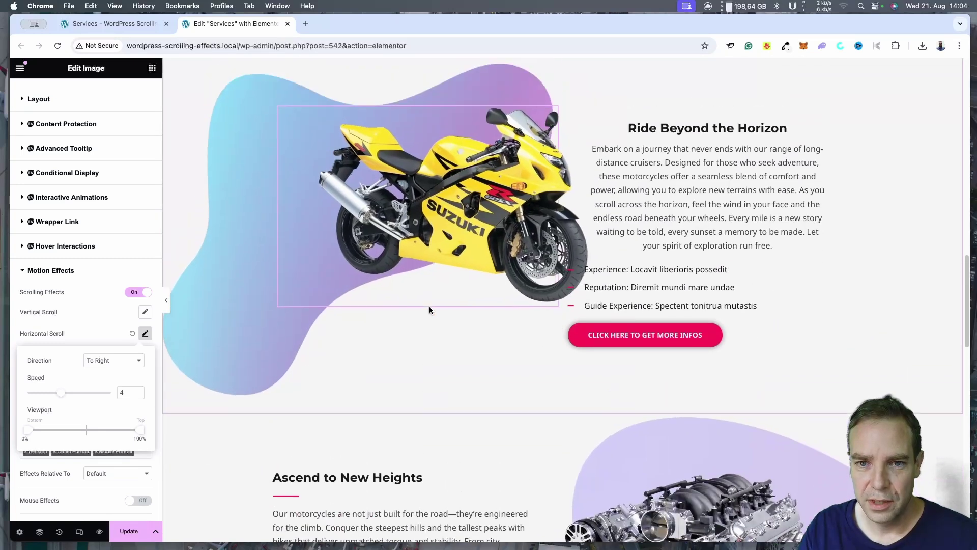
# Preview the sliding motion by scrolling, then select the engine image
pyautogui.scroll(8, 430, 306)
pyautogui.scroll(-5, 429, 306)
pyautogui.scroll(-1, 430, 305)
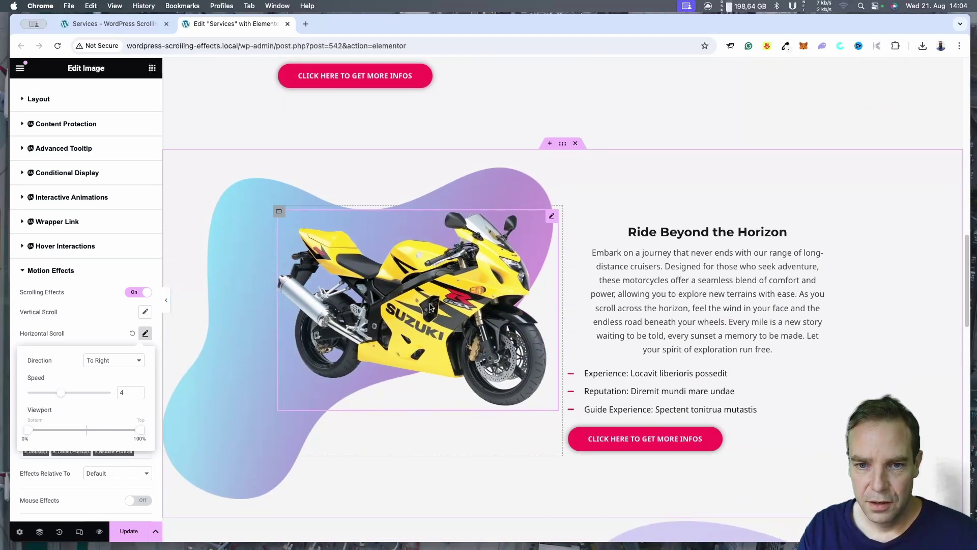
pyautogui.scroll(-1, 412, 296)
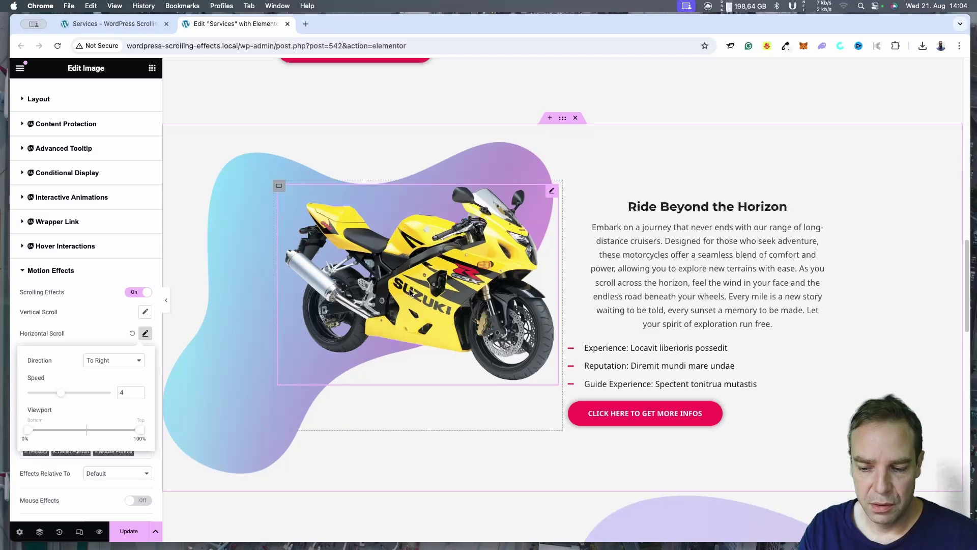
pyautogui.scroll(-5, 412, 291)
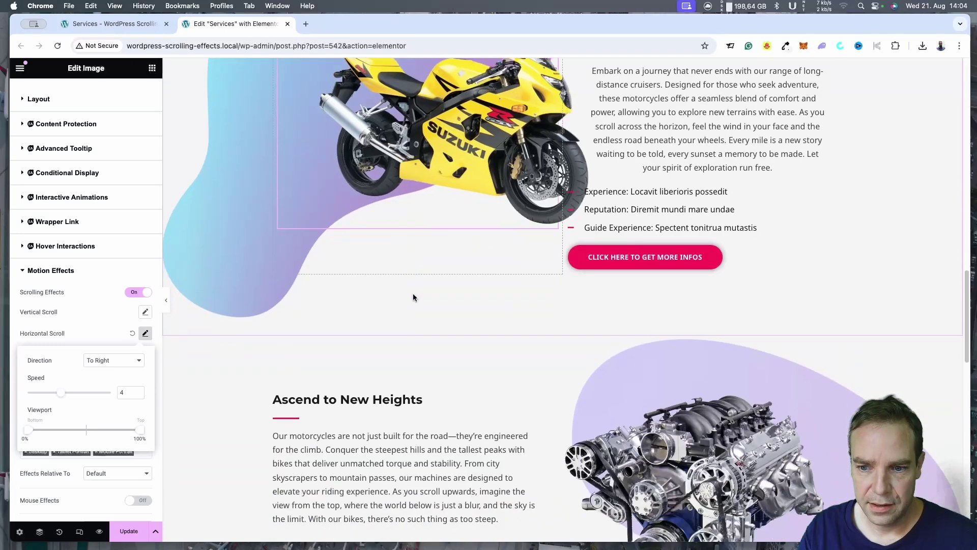
pyautogui.scroll(-6, 413, 297)
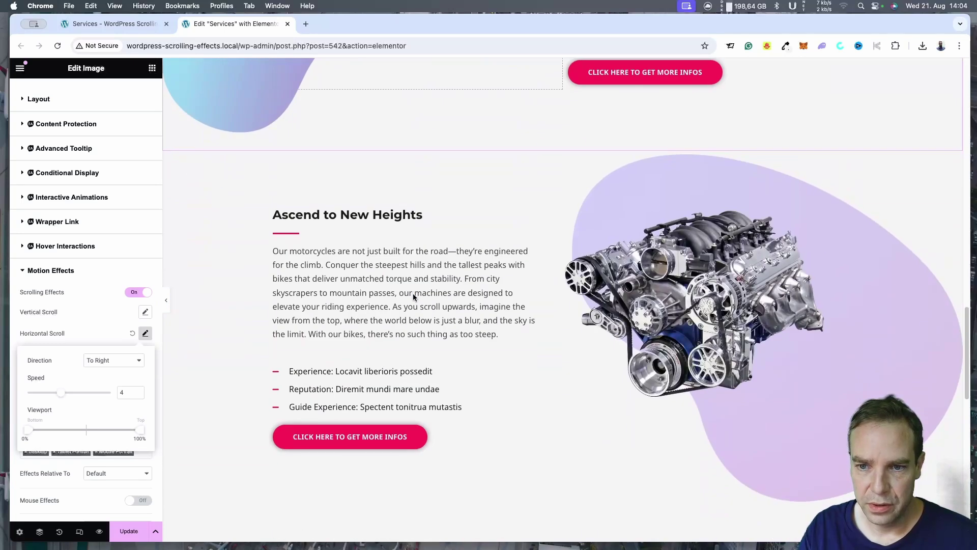
pyautogui.click(686, 263)
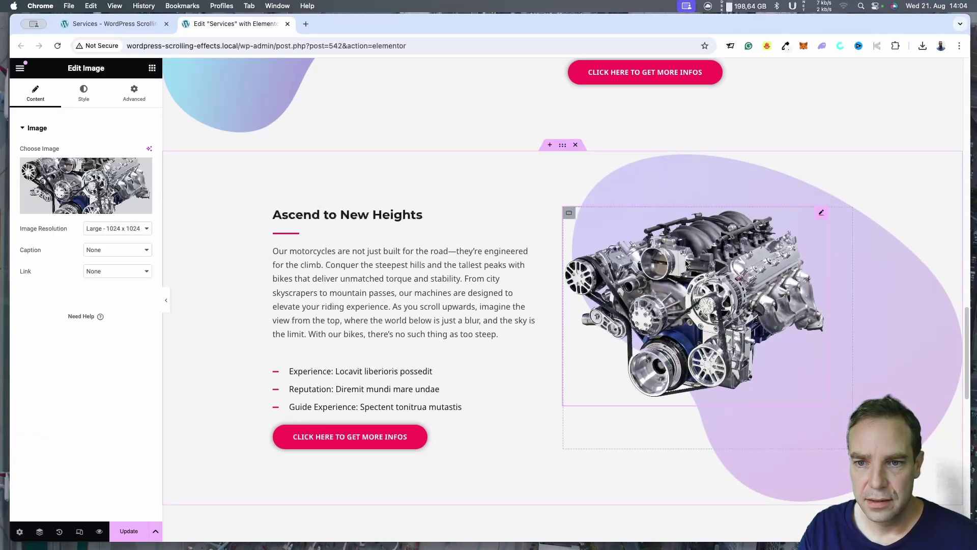
# Turn on Scrolling Effects for the engine image and add a Vertical Scroll effect
pyautogui.click(128, 102)
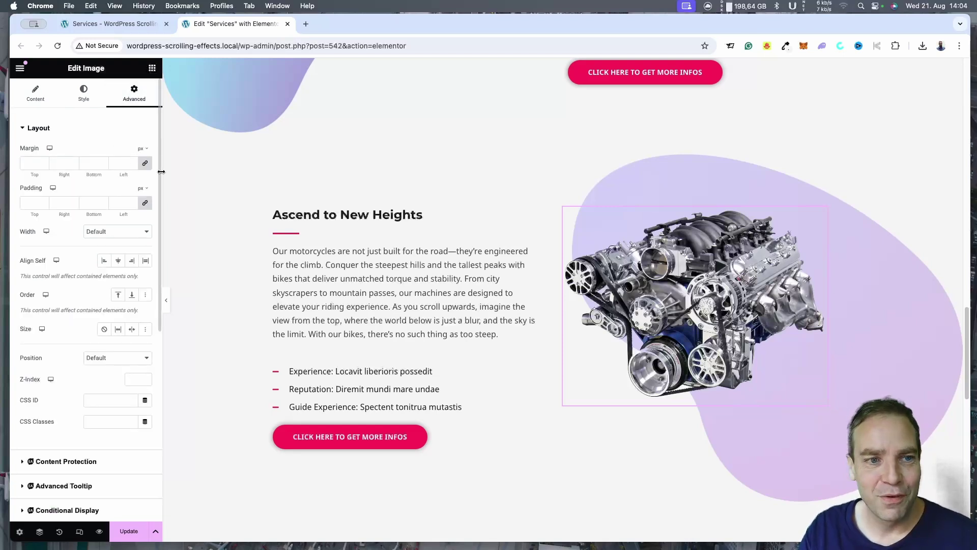
pyautogui.scroll(-5, 84, 311)
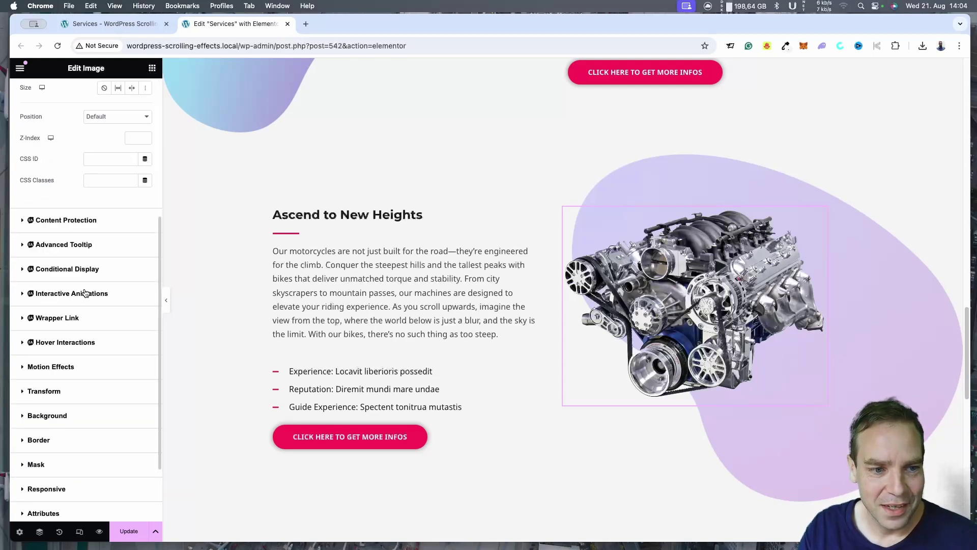
pyautogui.scroll(3, 275, 212)
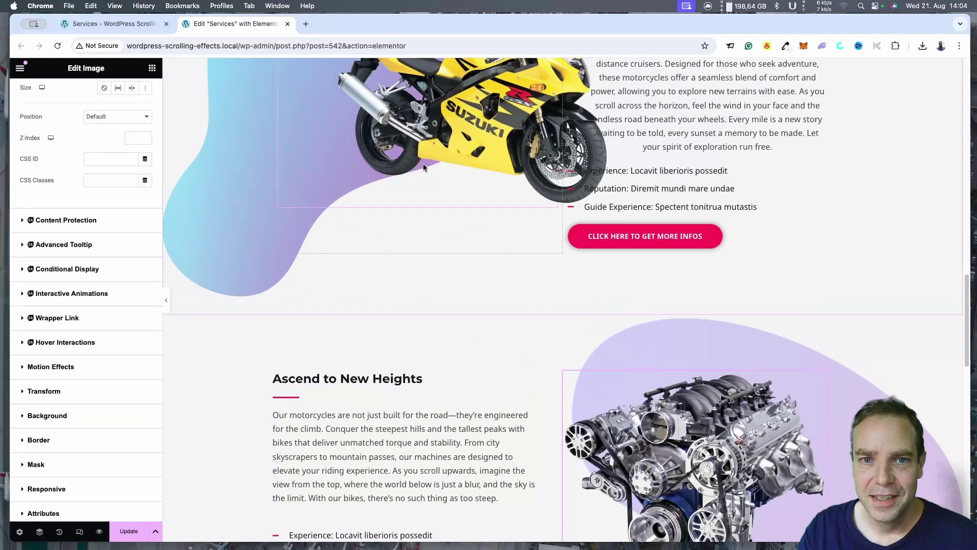
pyautogui.scroll(-3, 388, 326)
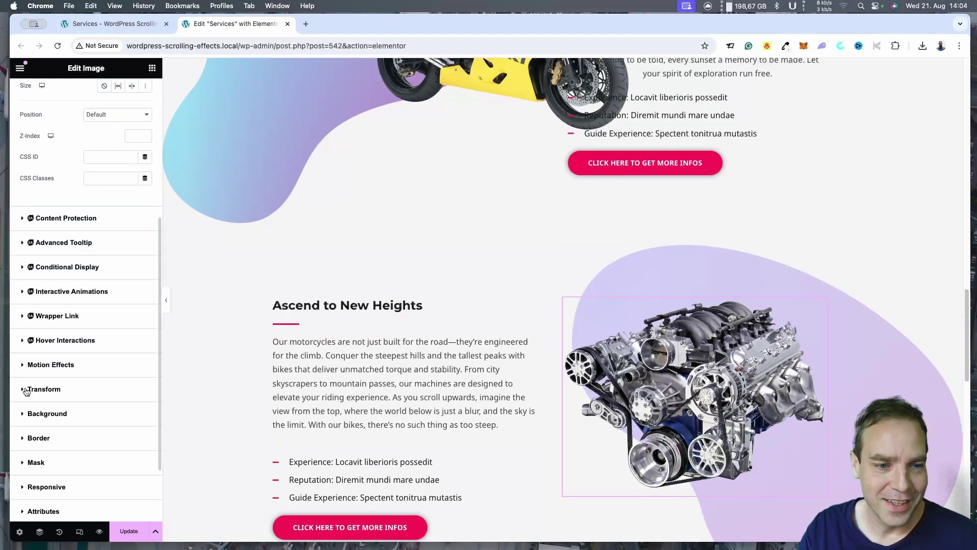
pyautogui.click(45, 366)
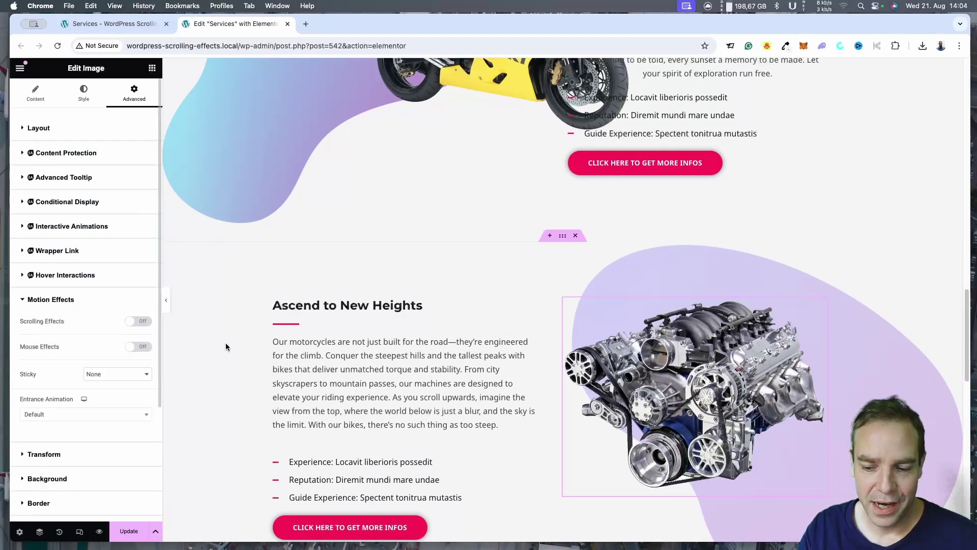
pyautogui.click(133, 322)
pyautogui.click(146, 342)
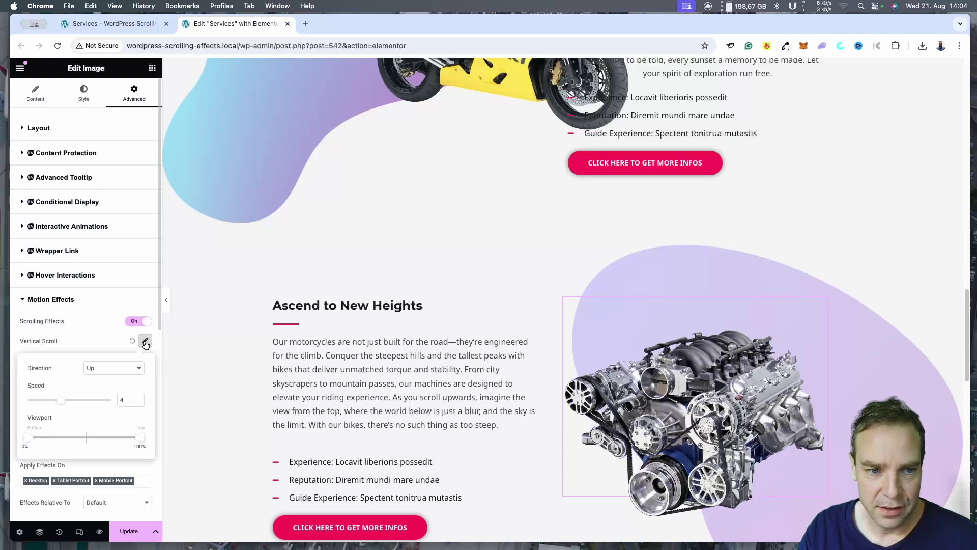
# Set the vertical scroll speed to 2.7 and the viewport to 8%–74%
pyautogui.scroll(-5, 356, 292)
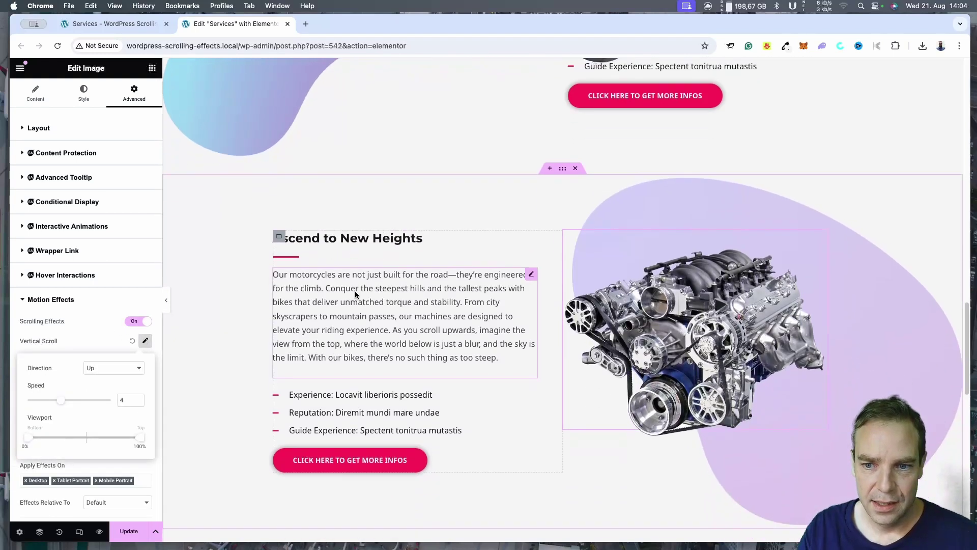
pyautogui.scroll(3, 356, 290)
pyautogui.scroll(-2, 355, 287)
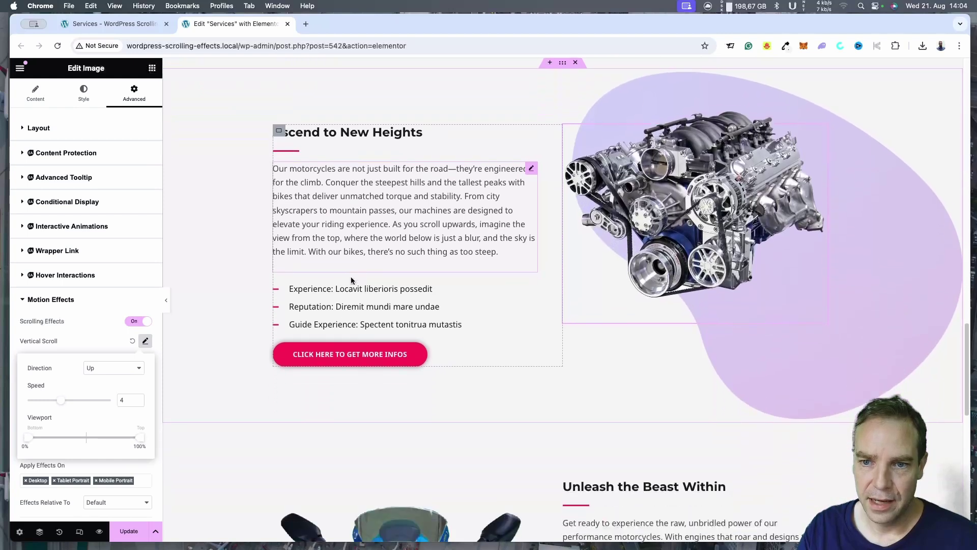
pyautogui.scroll(6, 352, 282)
pyautogui.scroll(-5, 351, 280)
pyautogui.scroll(1, 350, 278)
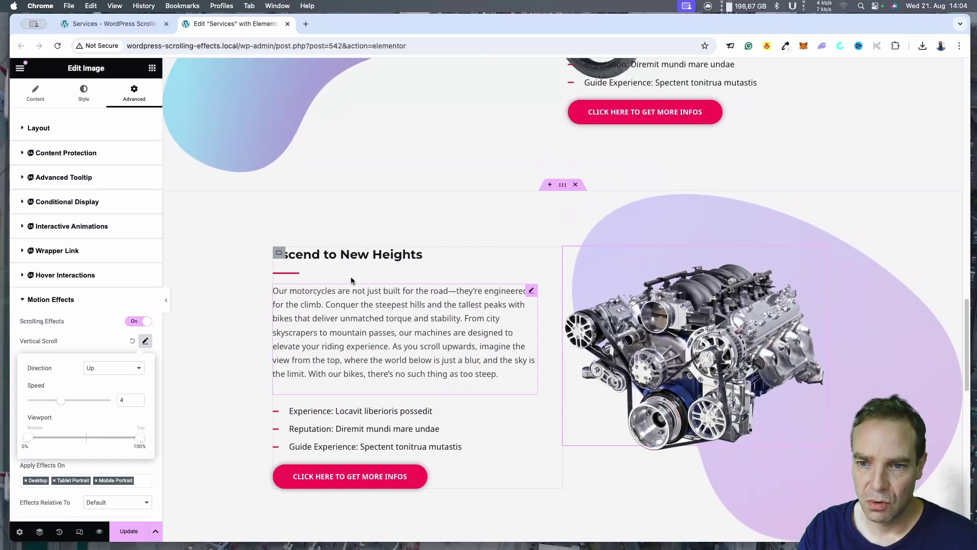
pyautogui.scroll(-1, 350, 278)
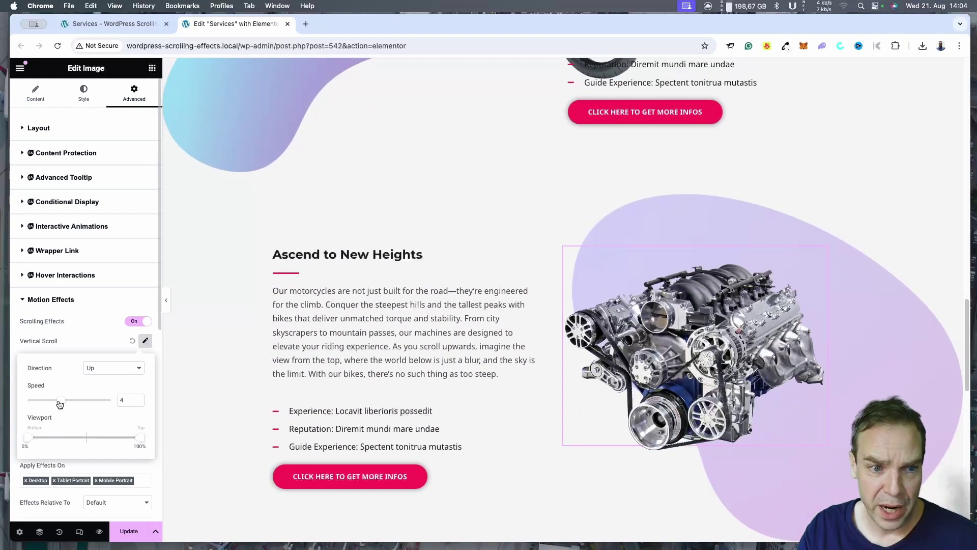
pyautogui.moveTo(59, 404); pyautogui.dragTo(49, 405)
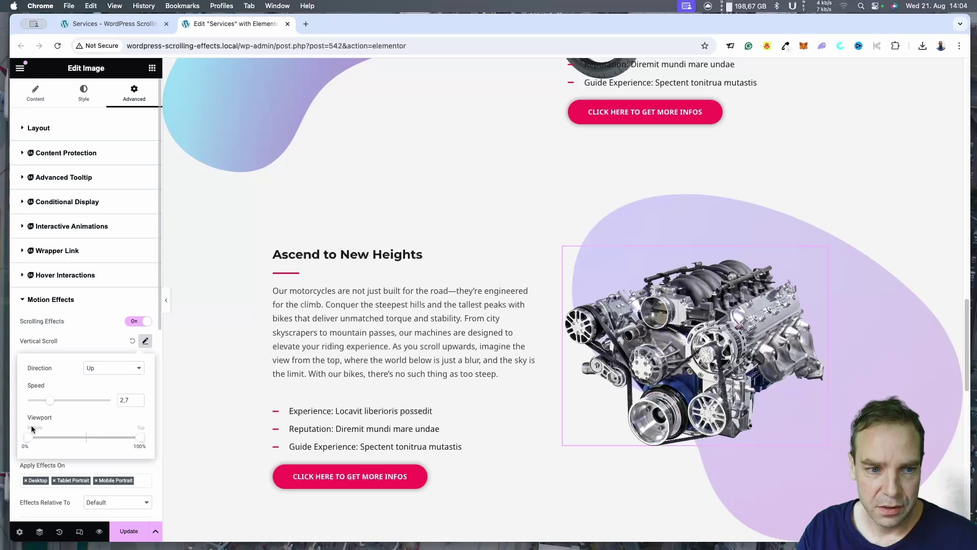
pyautogui.moveTo(28, 441); pyautogui.dragTo(38, 439)
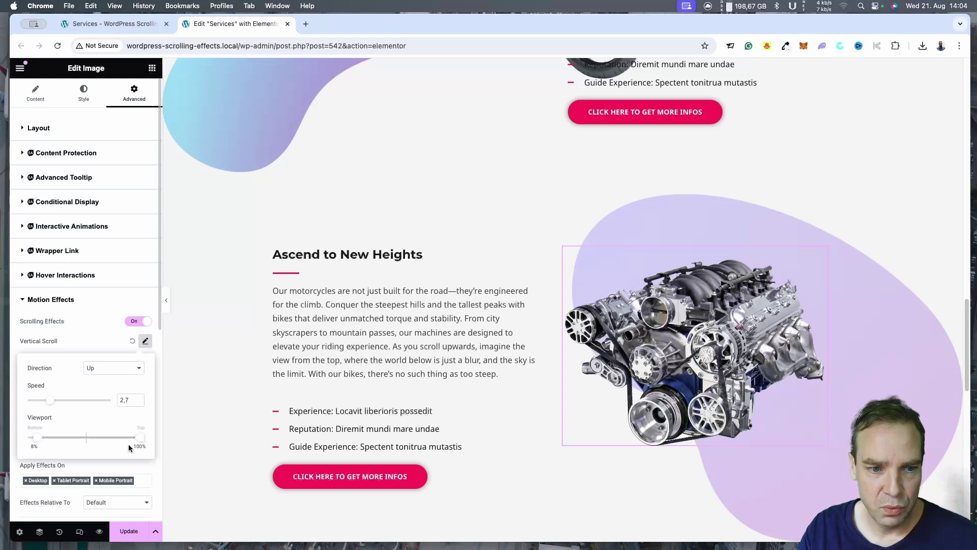
pyautogui.moveTo(139, 438); pyautogui.dragTo(111, 439)
# Widen the viewport end to 86% after previewing, then return to the widget list
pyautogui.scroll(-1, 494, 261)
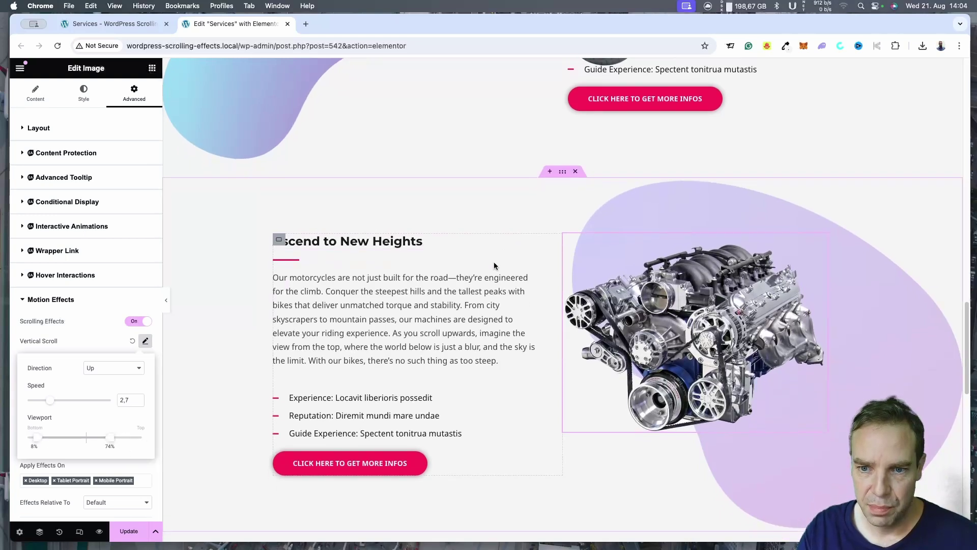
pyautogui.scroll(-4, 488, 275)
pyautogui.scroll(7, 488, 275)
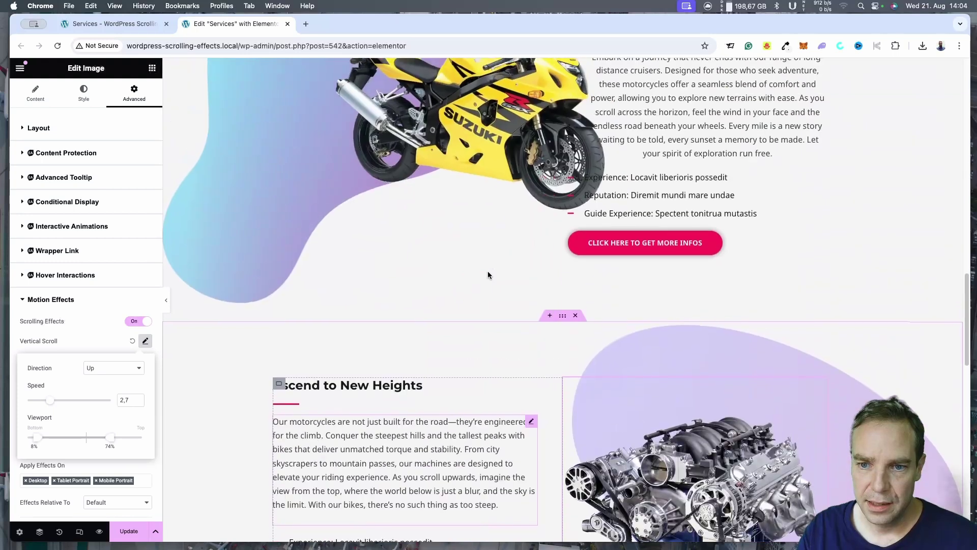
pyautogui.scroll(-5, 488, 275)
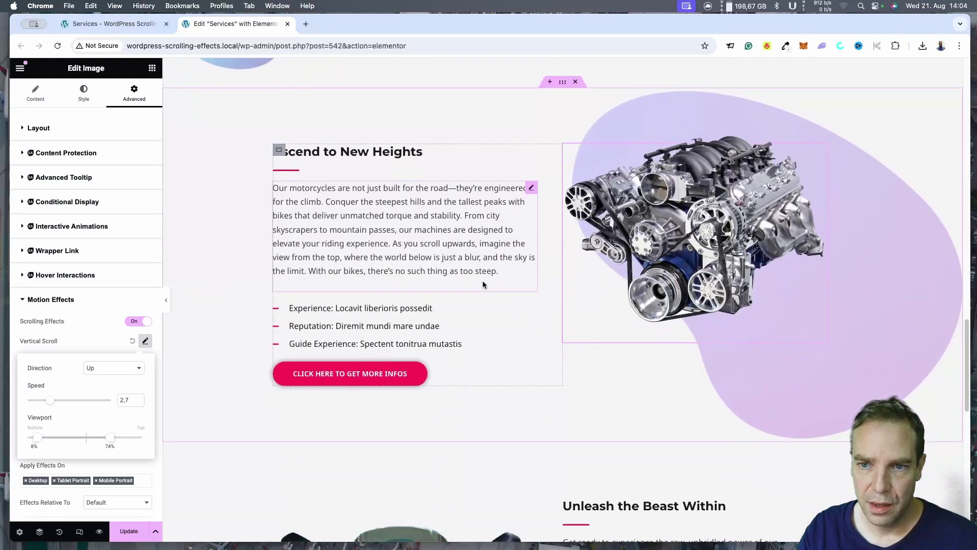
pyautogui.scroll(3, 483, 280)
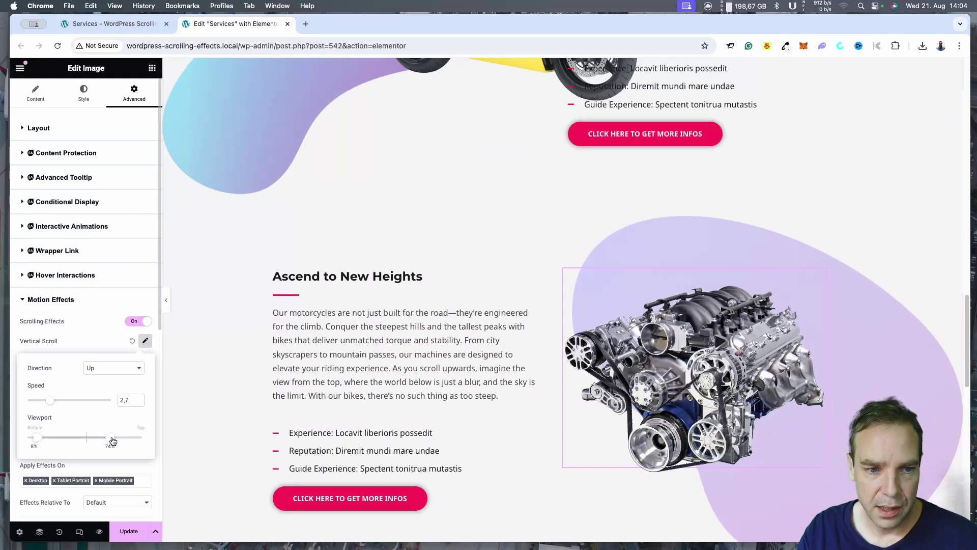
pyautogui.moveTo(113, 441); pyautogui.dragTo(124, 438)
pyautogui.scroll(-2, 370, 303)
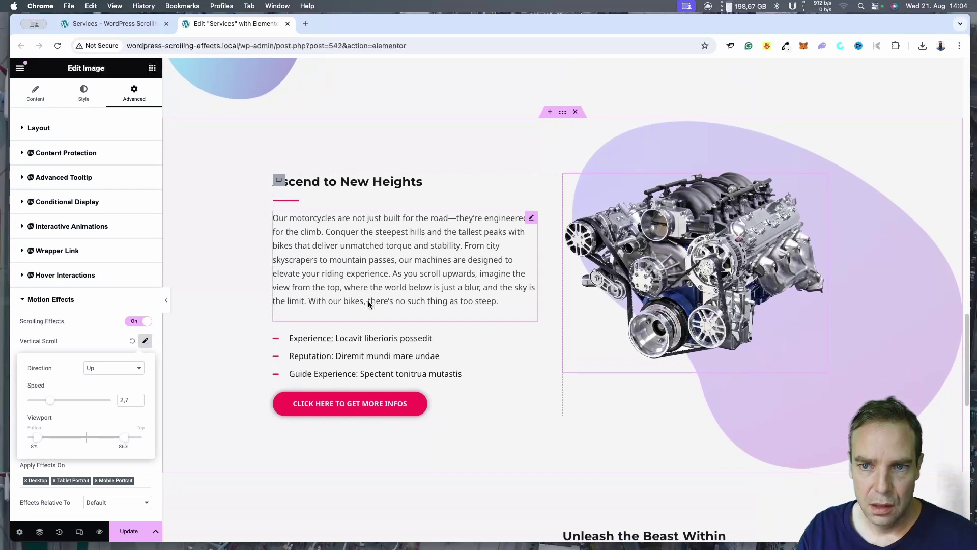
pyautogui.scroll(-2, 369, 308)
pyautogui.scroll(1, 368, 313)
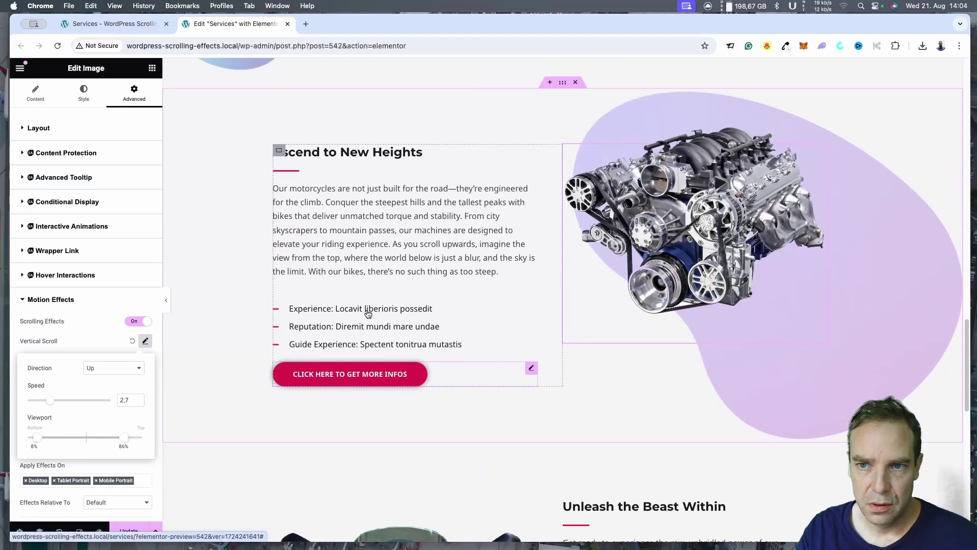
pyautogui.scroll(2, 368, 313)
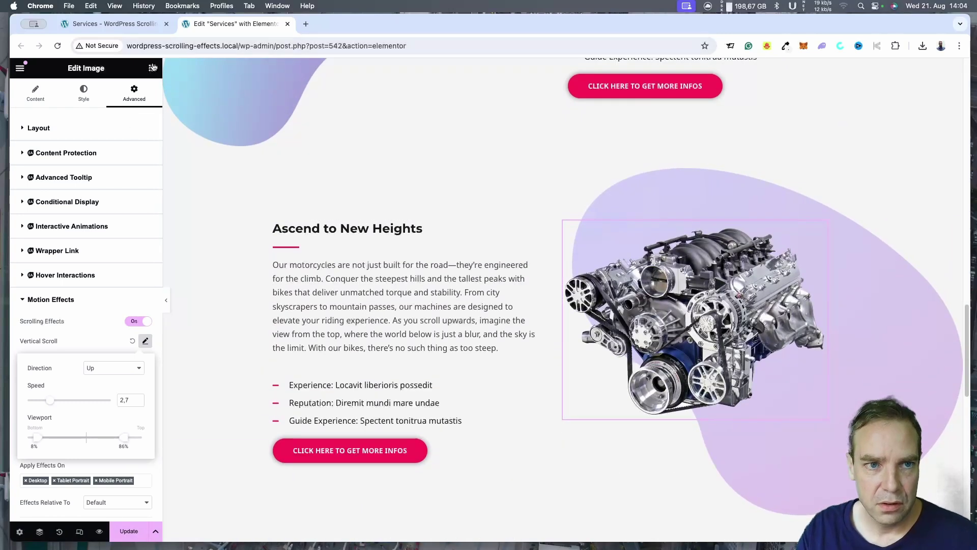
pyautogui.click(152, 67)
# Scroll the canvas to the Unleash the Beast Within section
pyautogui.scroll(-3, 349, 233)
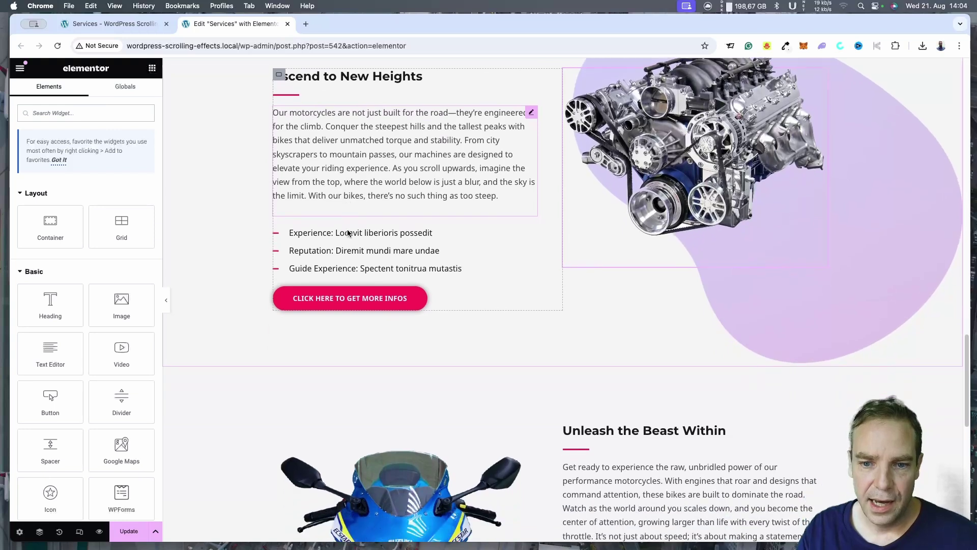
pyautogui.scroll(-9, 349, 233)
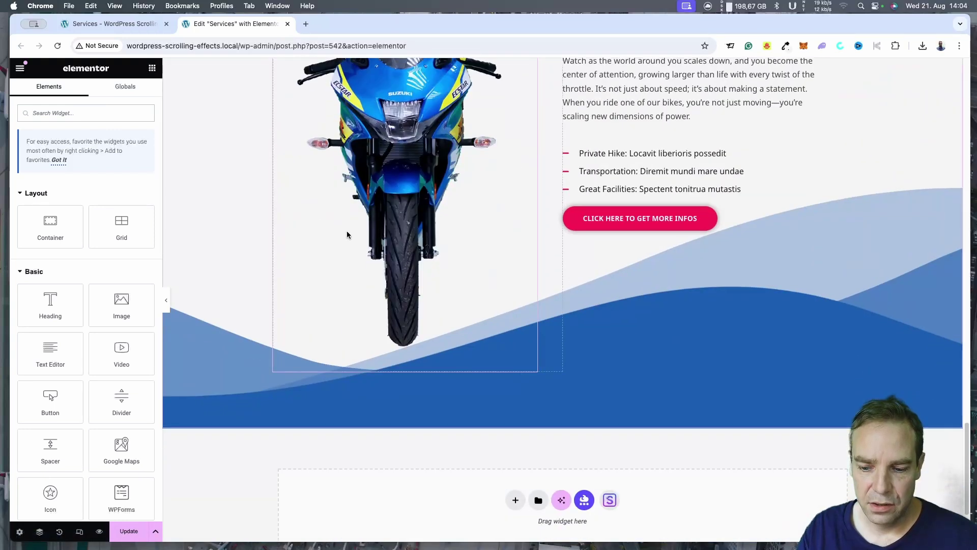
pyautogui.scroll(3, 348, 236)
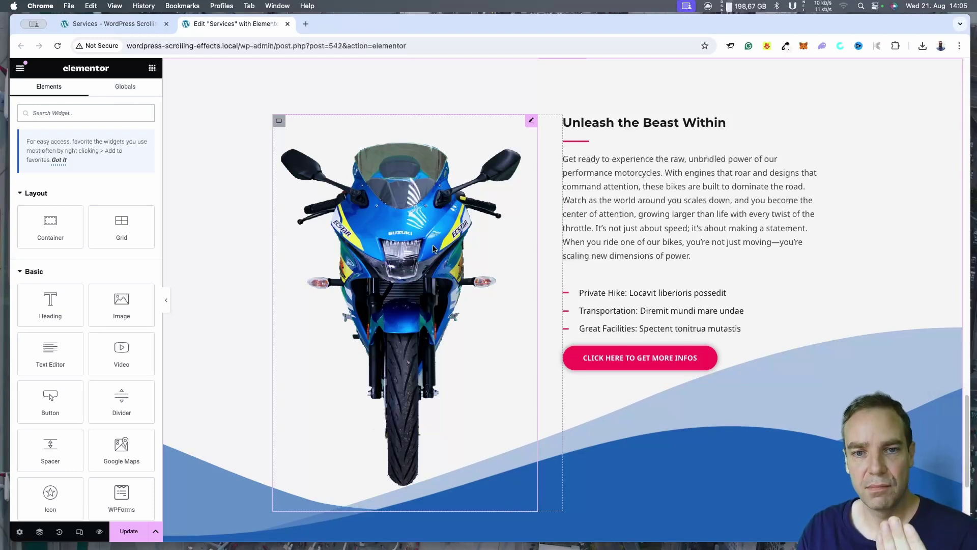
# Select the front-view motorcycle image and turn on Scrolling Effects in Advanced > Motion Effects
pyautogui.click(405, 244)
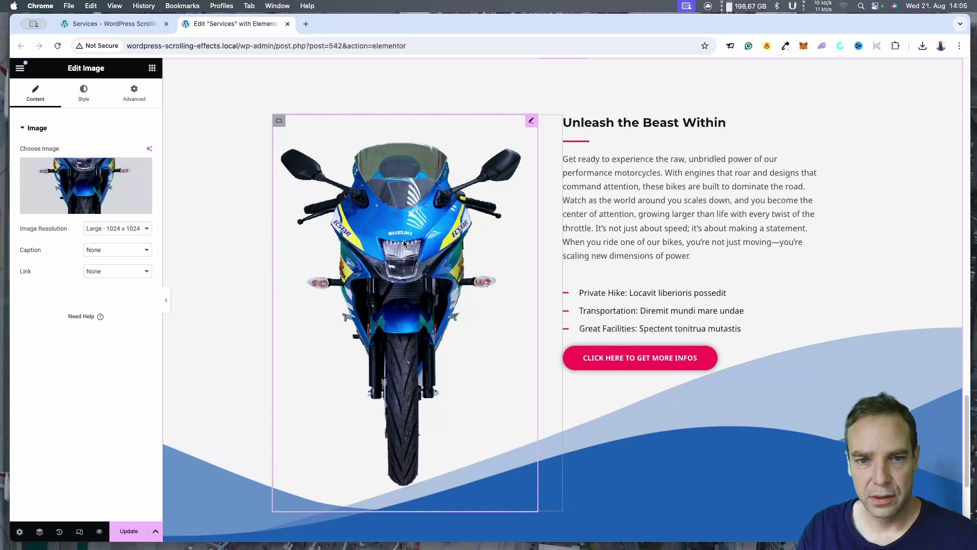
pyautogui.click(134, 94)
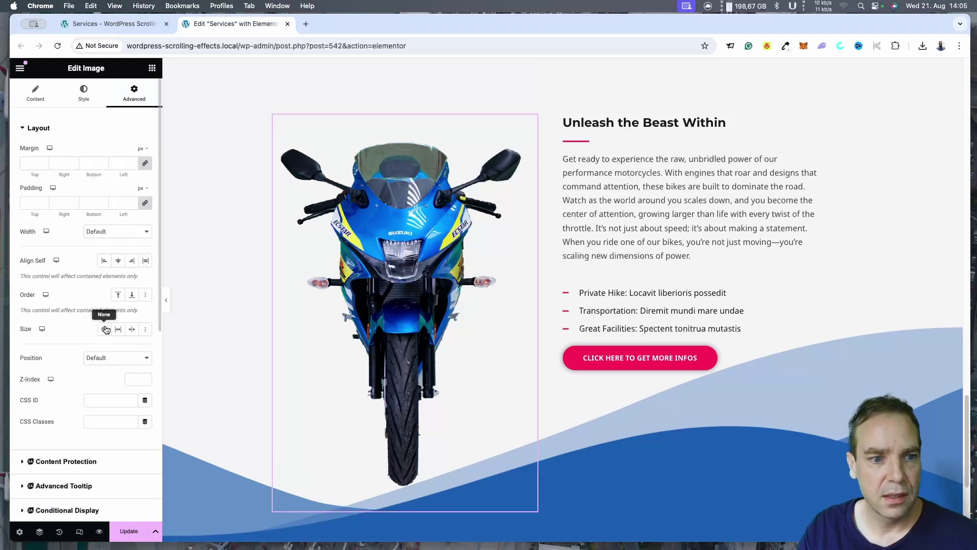
pyautogui.scroll(-3, 104, 328)
pyautogui.scroll(-4, 104, 329)
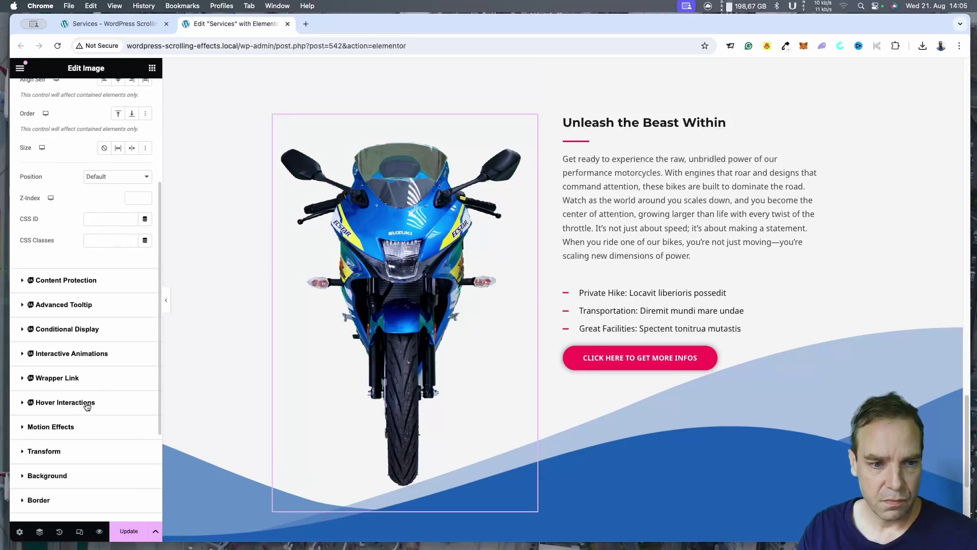
pyautogui.click(71, 430)
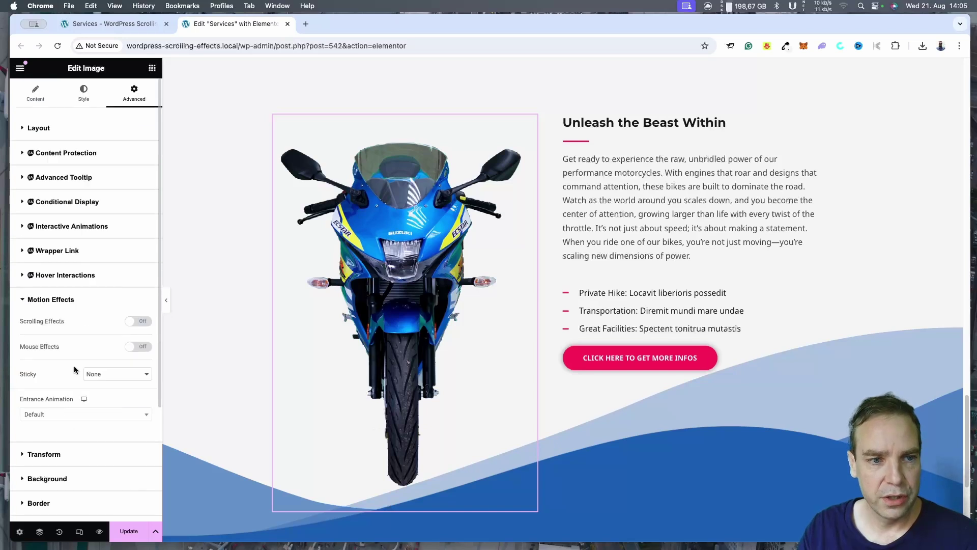
pyautogui.click(144, 323)
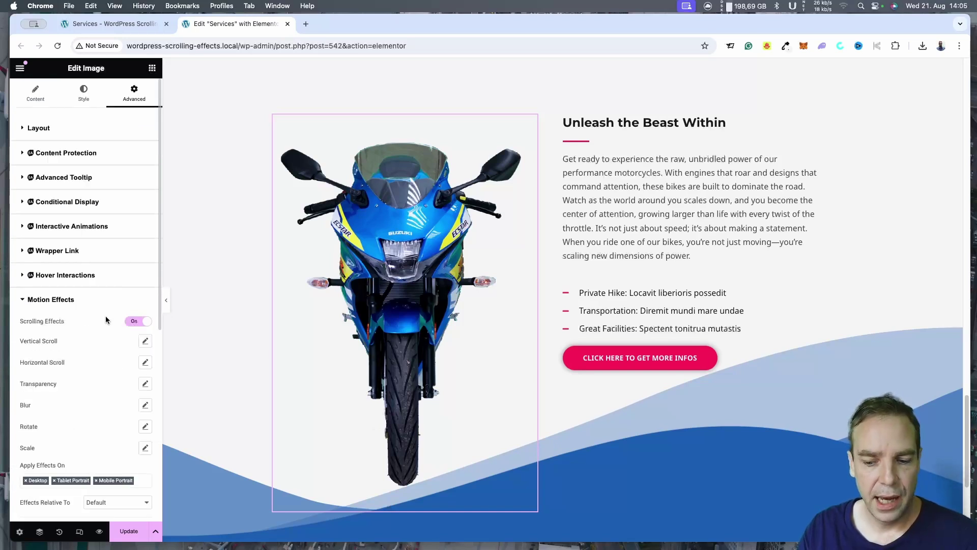
# Set Vertical Scroll to Down, speed 4, viewport 0–51%, then collapse Motion Effects
pyautogui.scroll(-1, 105, 315)
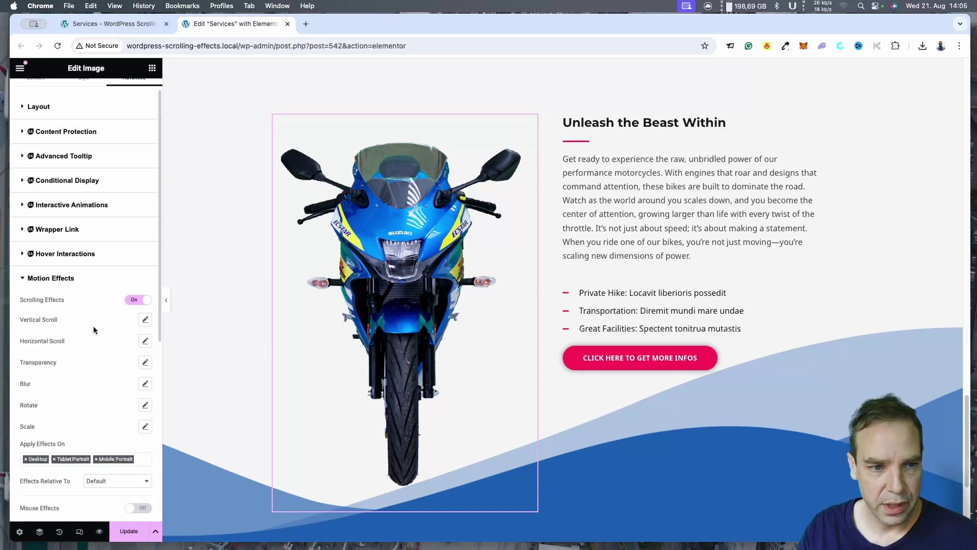
pyautogui.click(143, 320)
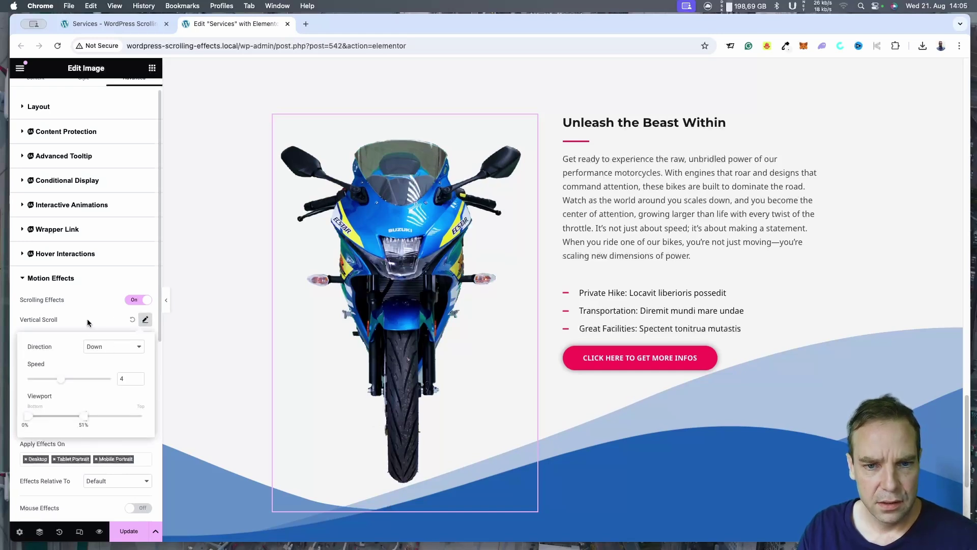
pyautogui.scroll(-4, 356, 299)
pyautogui.scroll(9, 353, 296)
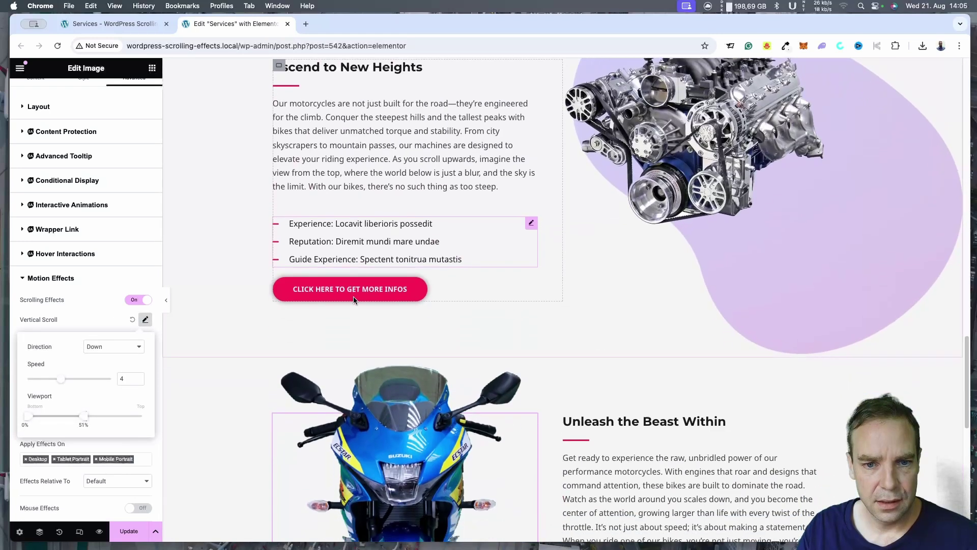
pyautogui.scroll(-5, 353, 299)
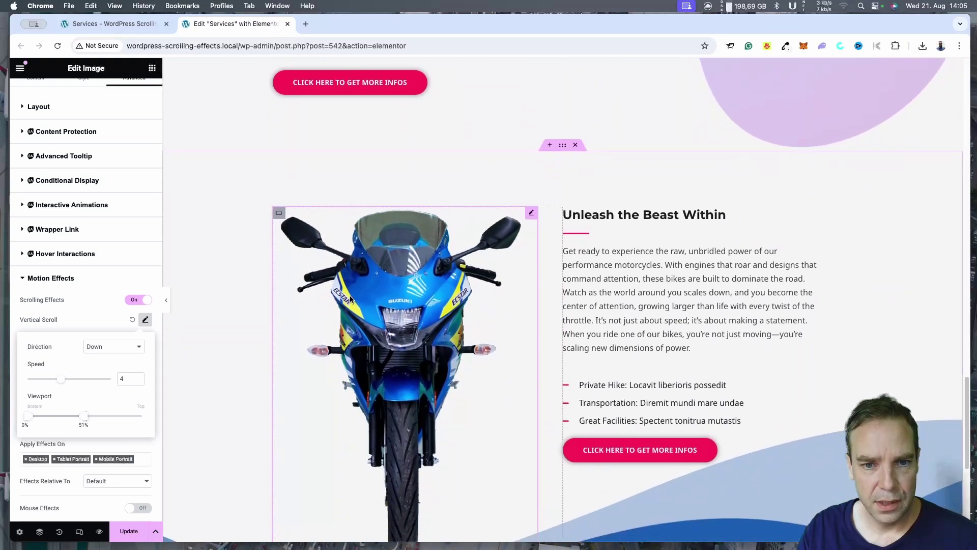
pyautogui.scroll(-2, 351, 299)
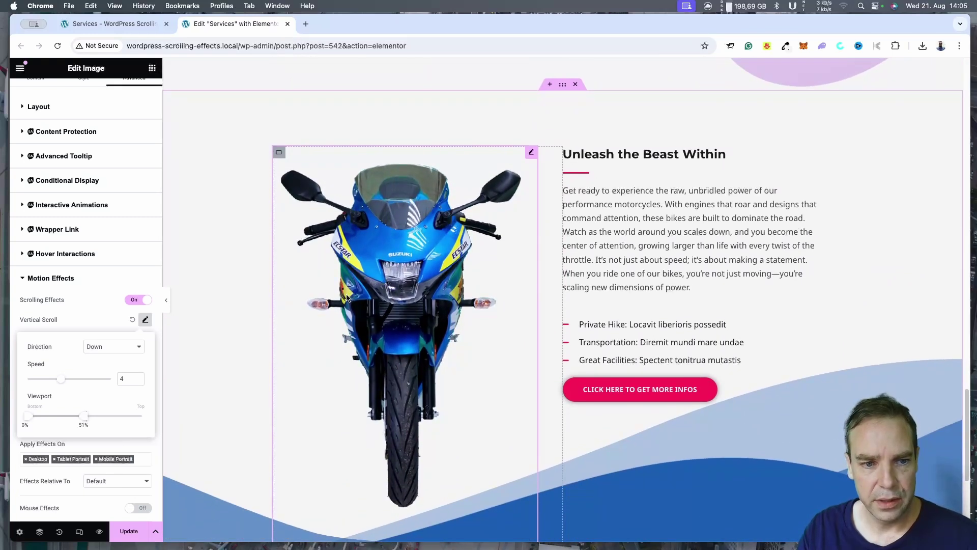
pyautogui.click(101, 293)
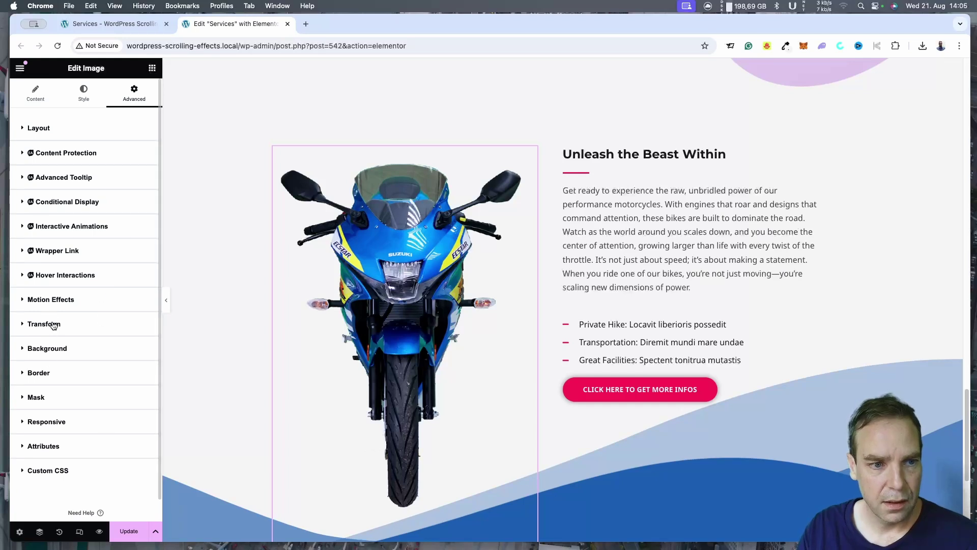
# Open the front-view motorcycle's Scale Up effect (speed 4) and start adjusting its viewport range
pyautogui.click(54, 301)
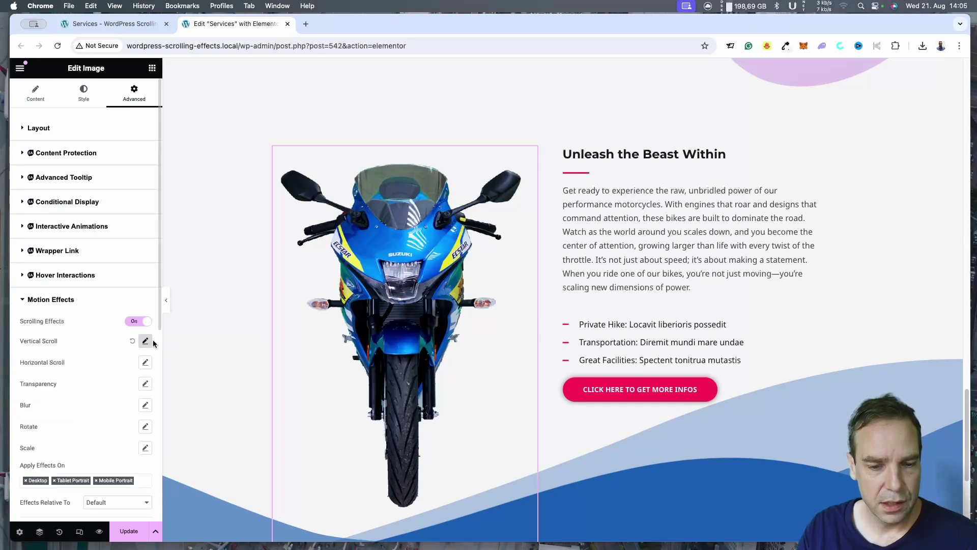
pyautogui.click(143, 449)
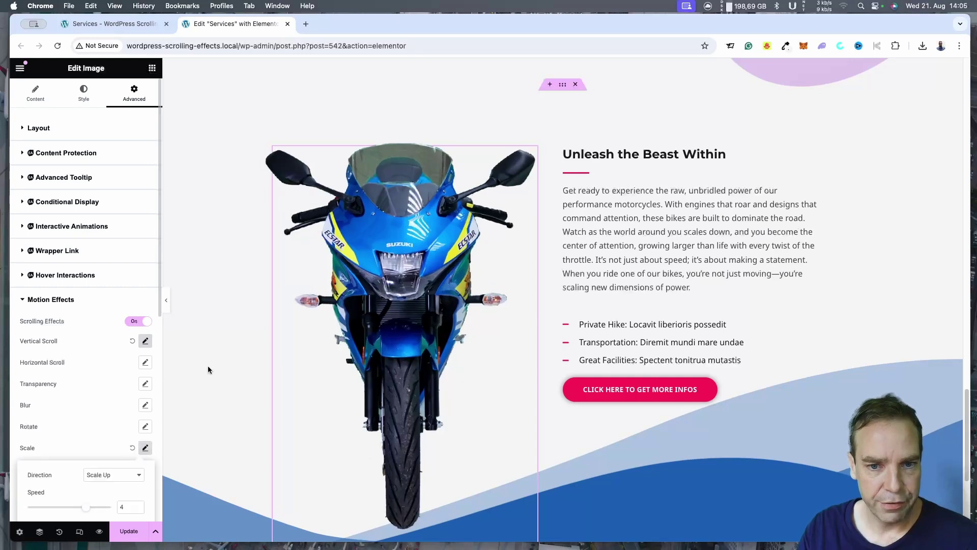
pyautogui.scroll(-3, 261, 356)
pyautogui.scroll(1, 261, 361)
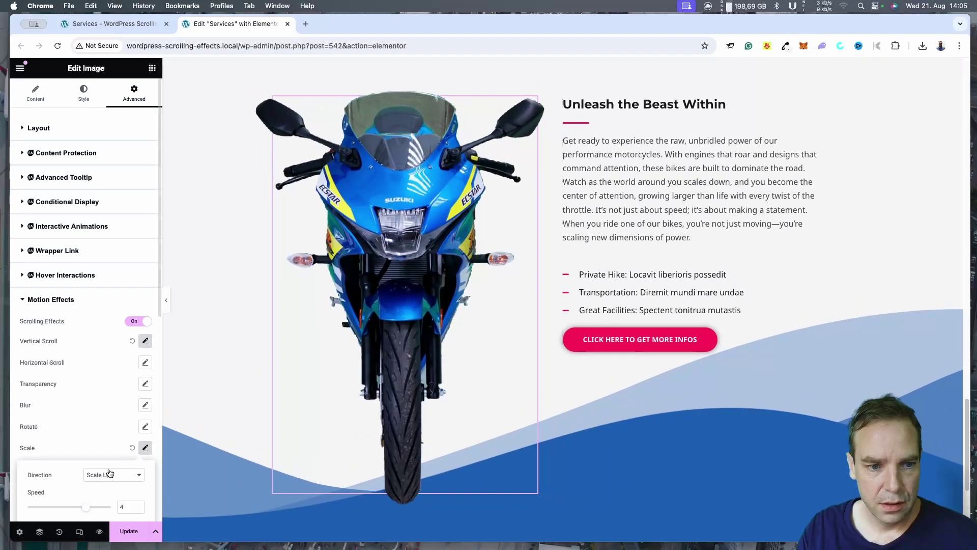
pyautogui.scroll(-2, 115, 405)
pyautogui.scroll(-5, 114, 403)
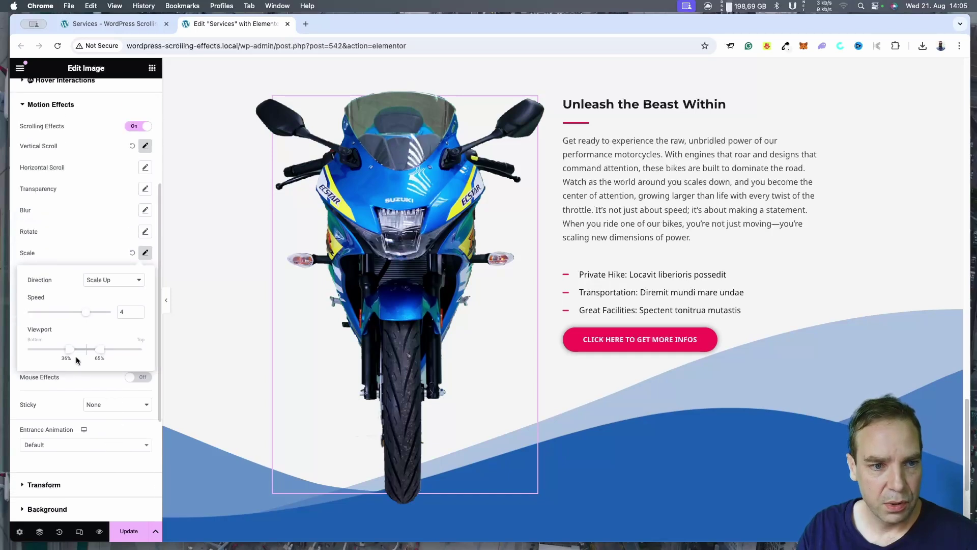
pyautogui.moveTo(72, 353); pyautogui.dragTo(100, 354)
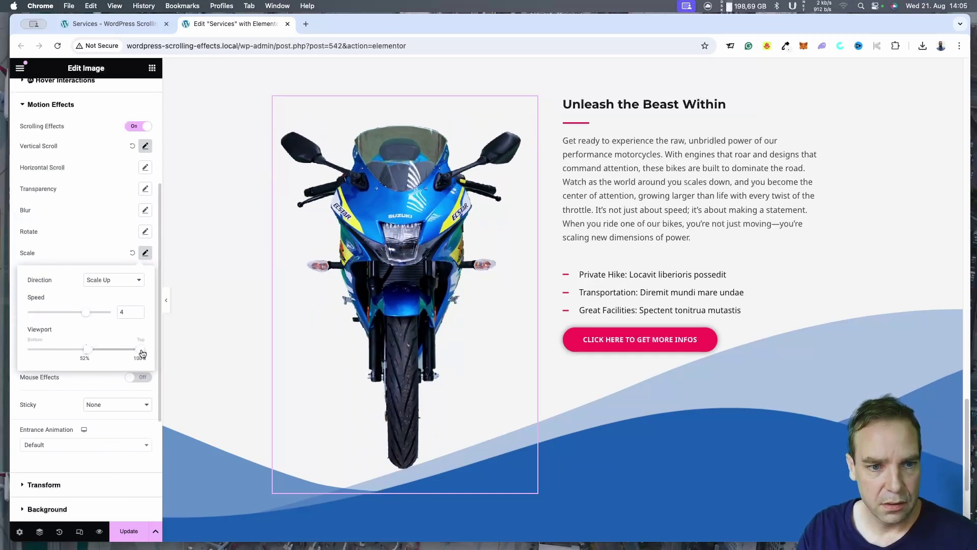
# Finish the Scale Up viewport range at 28%–78% and preview it on the canvas
pyautogui.scroll(-1, 299, 345)
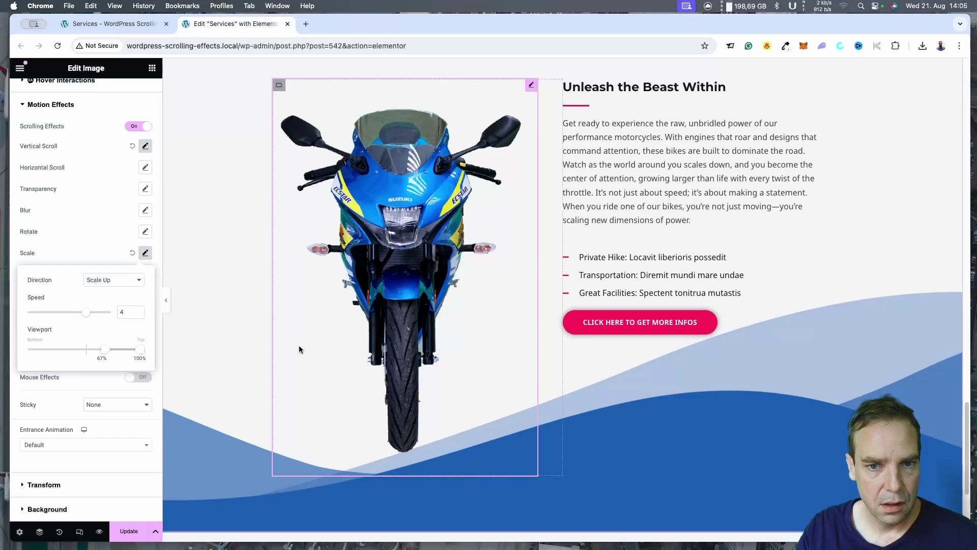
pyautogui.scroll(9, 299, 345)
pyautogui.scroll(-3, 299, 345)
pyautogui.scroll(-3, 298, 351)
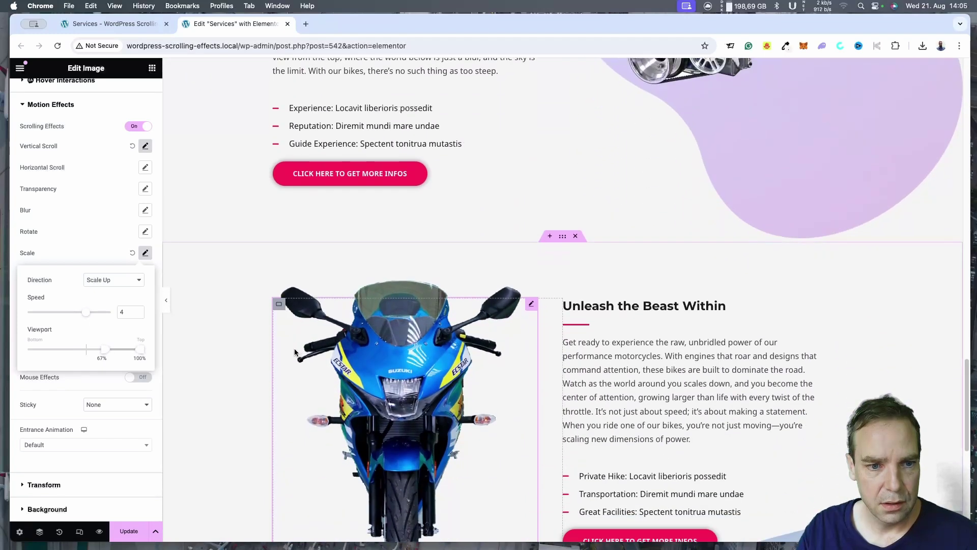
pyautogui.moveTo(62, 356); pyautogui.dragTo(27, 356)
pyautogui.scroll(-1, 79, 351)
pyautogui.scroll(-5, 246, 359)
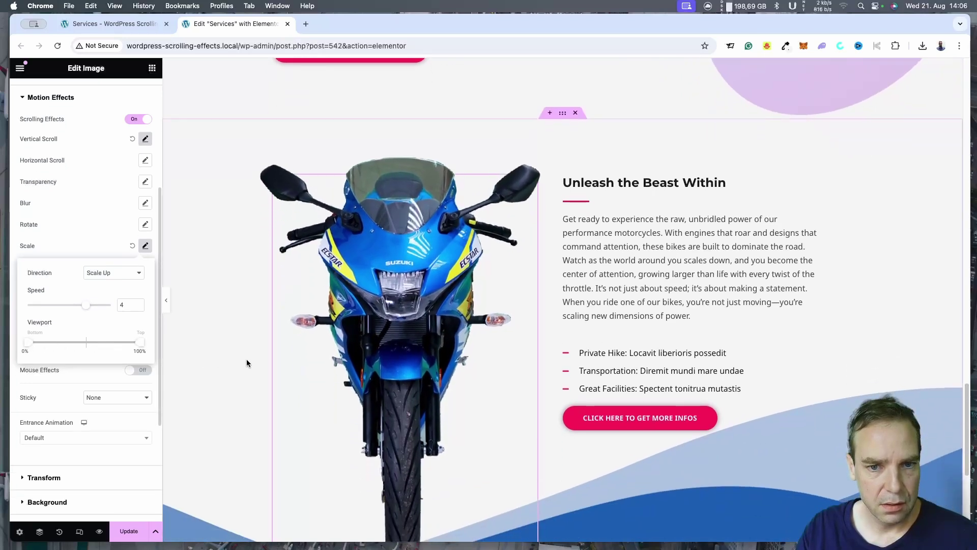
pyautogui.scroll(3, 246, 363)
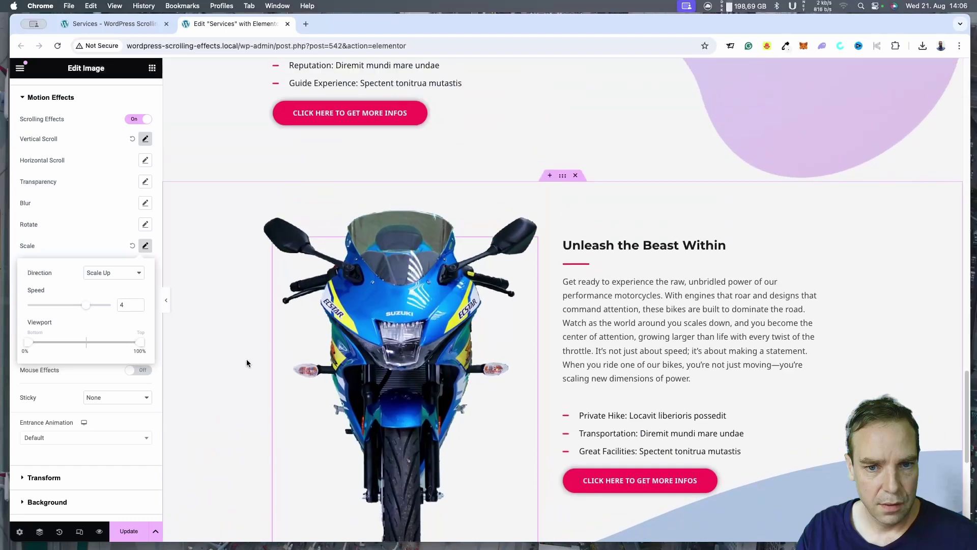
pyautogui.moveTo(141, 342); pyautogui.dragTo(115, 342)
pyautogui.moveTo(29, 344); pyautogui.dragTo(59, 343)
pyautogui.scroll(-3, 240, 326)
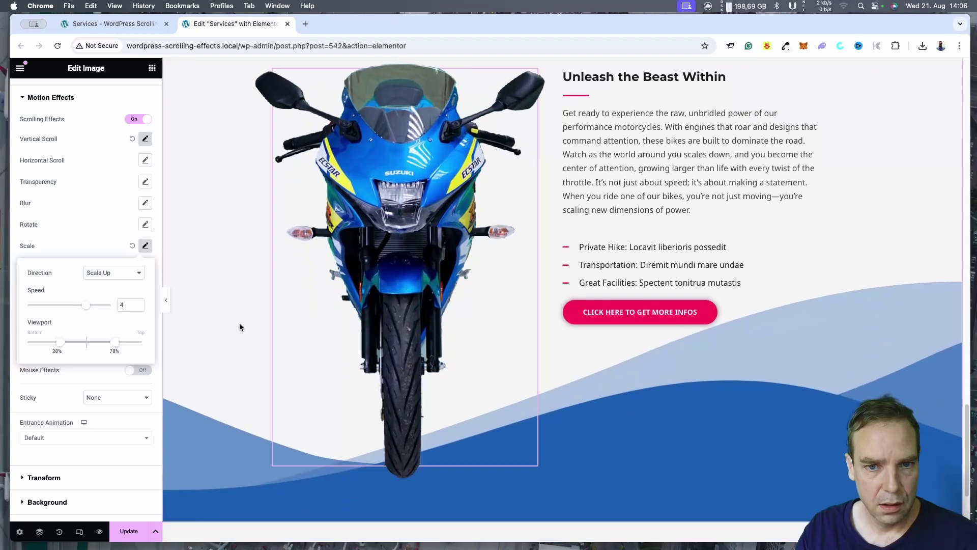
pyautogui.scroll(4, 240, 327)
pyautogui.scroll(-8, 239, 325)
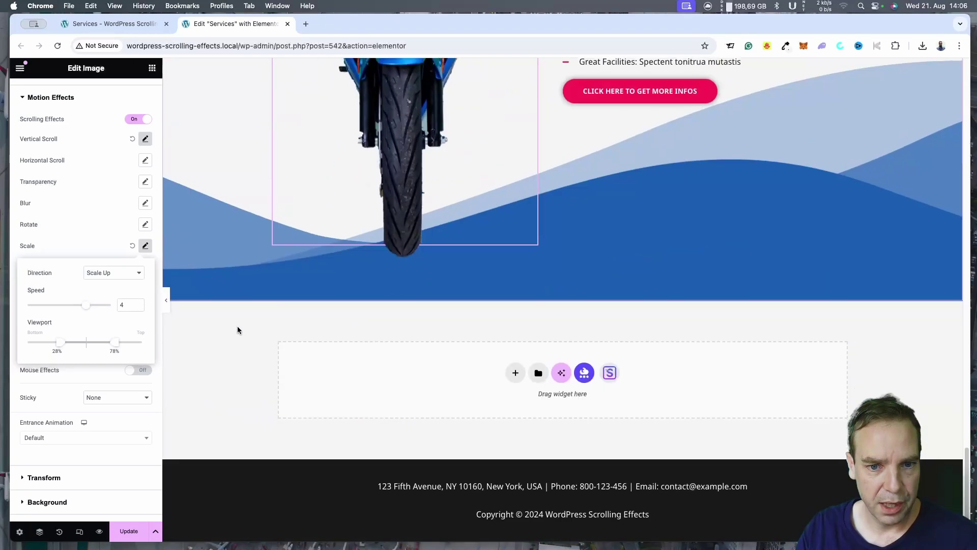
pyautogui.scroll(1, 238, 330)
pyautogui.scroll(5, 237, 326)
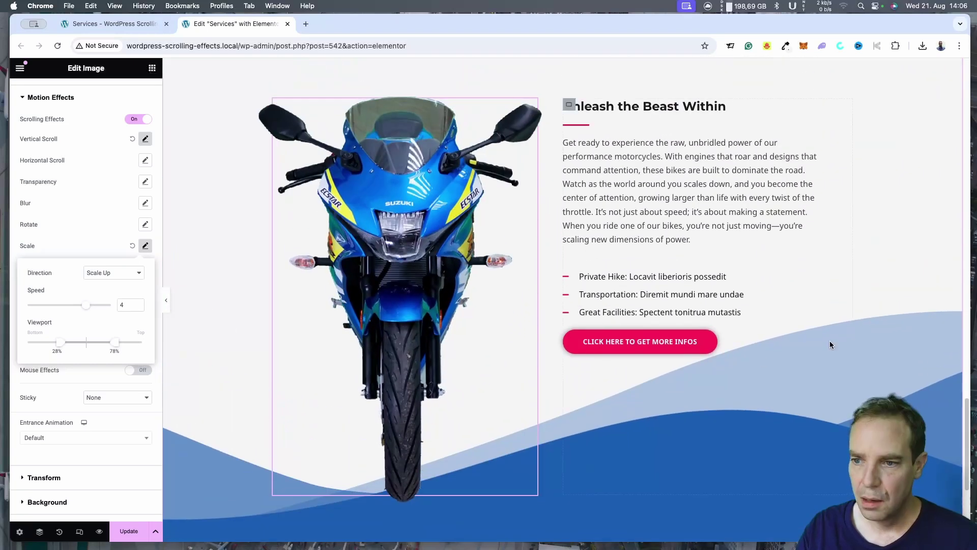
pyautogui.moveTo(970, 436)
pyautogui.mouseDown()
pyautogui.moveTo(970, 415)
pyautogui.moveTo(970, 429)
pyautogui.mouseUp()
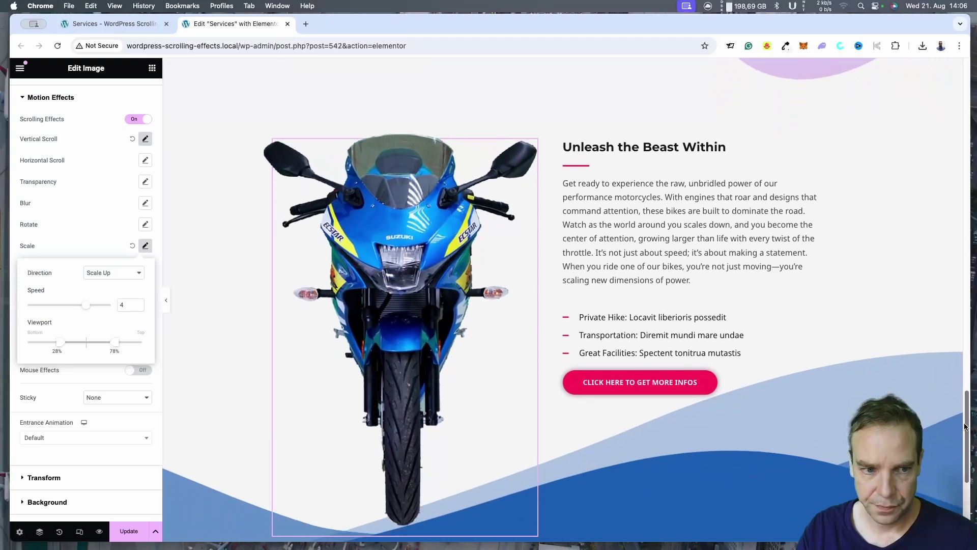
# Change the motorcycle's downward Vertical Scroll viewport from 0%–51% to 16%–70%
pyautogui.click(145, 140)
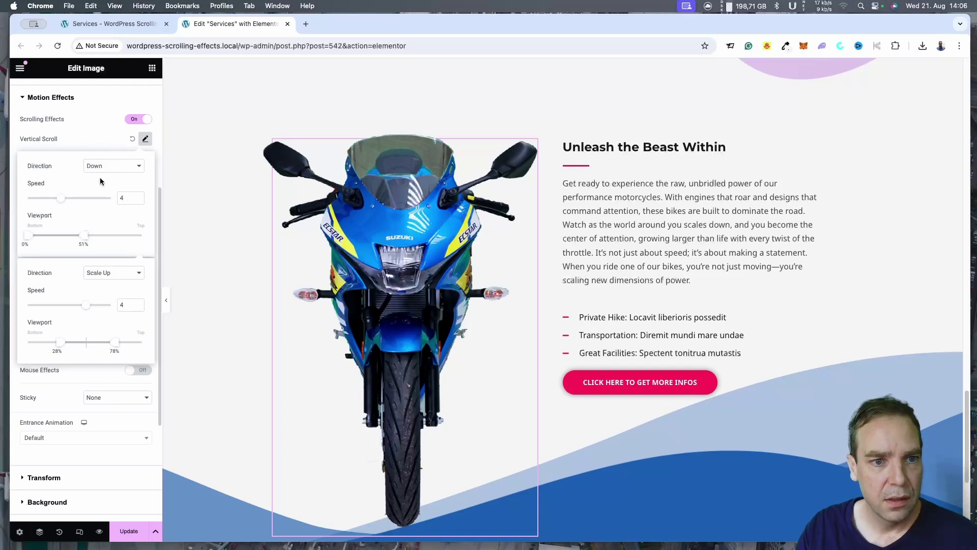
pyautogui.click(88, 144)
pyautogui.click(146, 139)
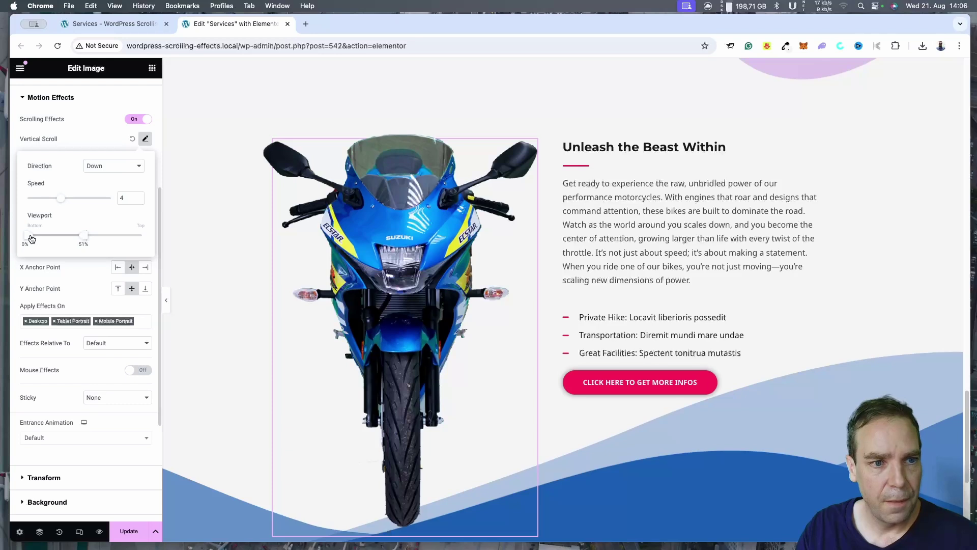
pyautogui.scroll(-2, 287, 264)
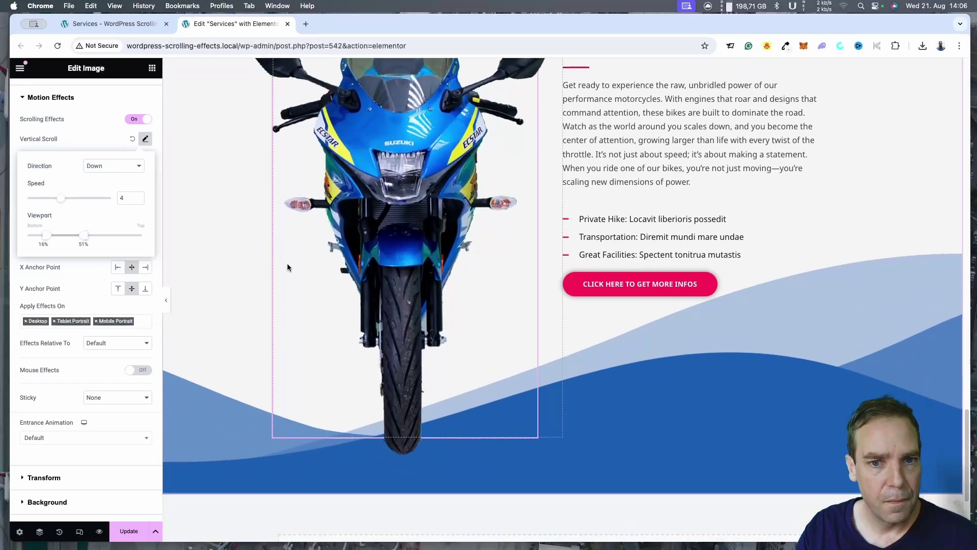
pyautogui.scroll(5, 287, 264)
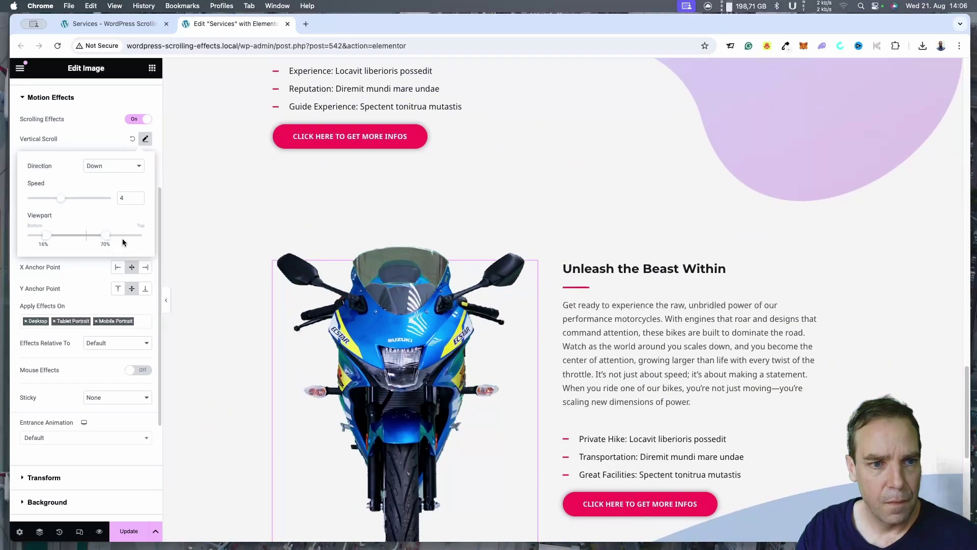
pyautogui.scroll(-5, 252, 262)
pyautogui.scroll(3, 251, 261)
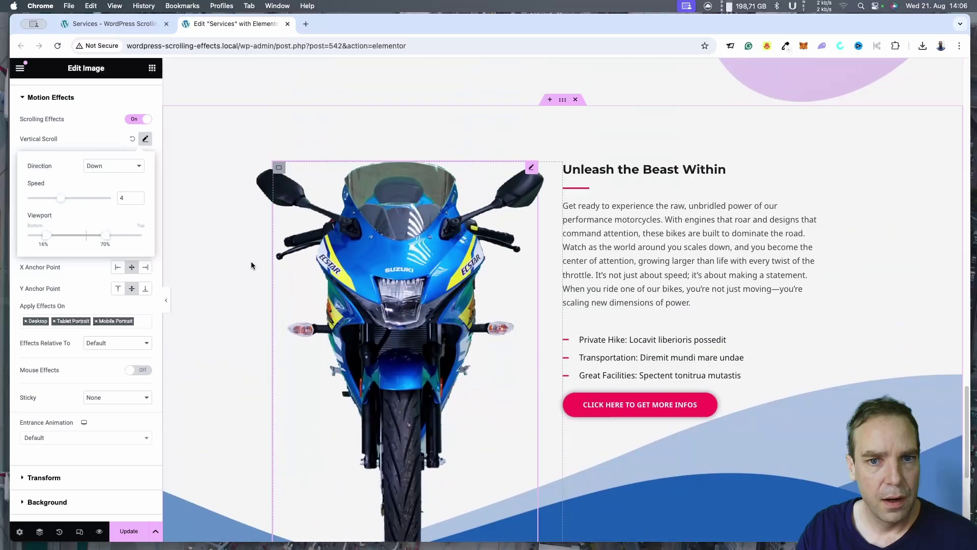
pyautogui.scroll(1, 252, 264)
pyautogui.scroll(-2, 252, 265)
pyautogui.scroll(1, 234, 257)
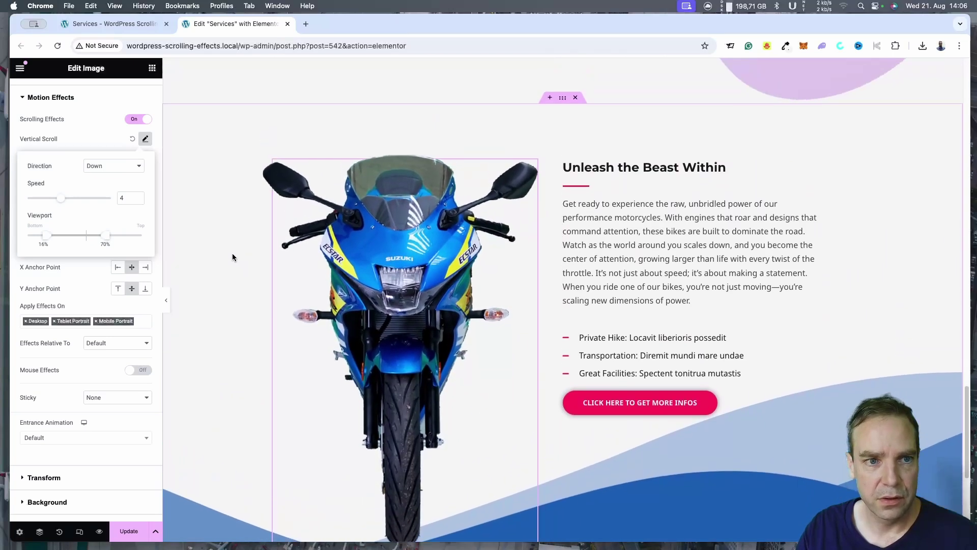
pyautogui.scroll(1, 232, 257)
pyautogui.click(100, 133)
# Scroll the canvas to preview the motorcycle's updated vertical scroll motion
pyautogui.scroll(-1, 405, 283)
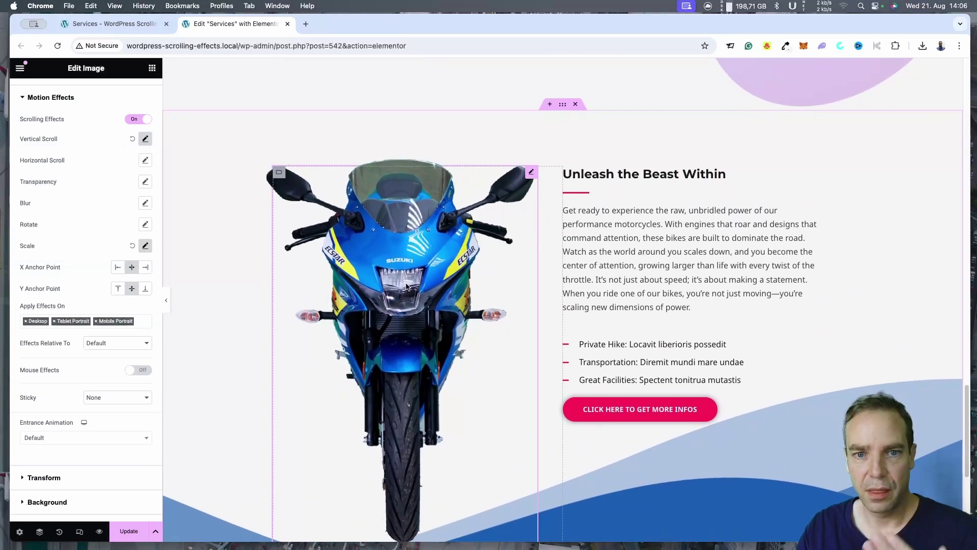
pyautogui.scroll(-4, 406, 286)
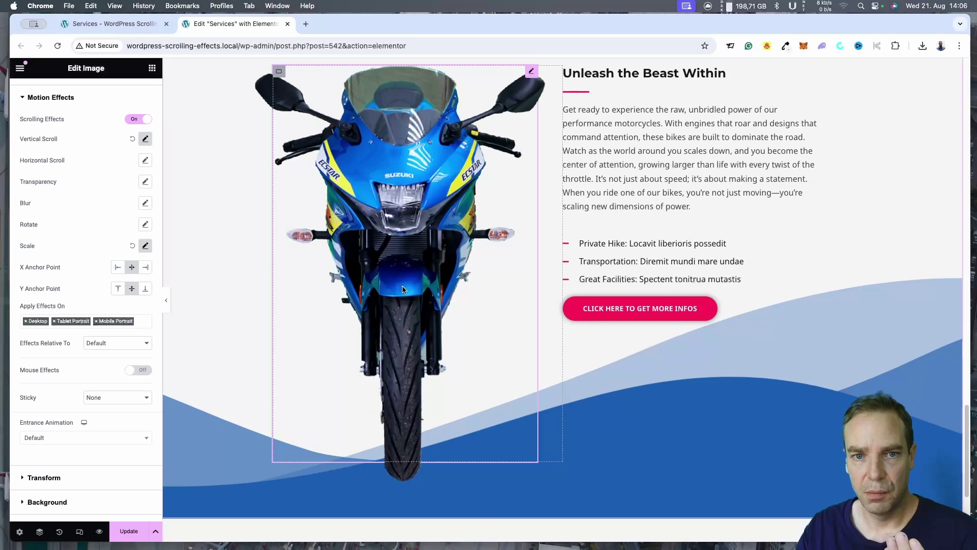
pyautogui.scroll(-4, 402, 289)
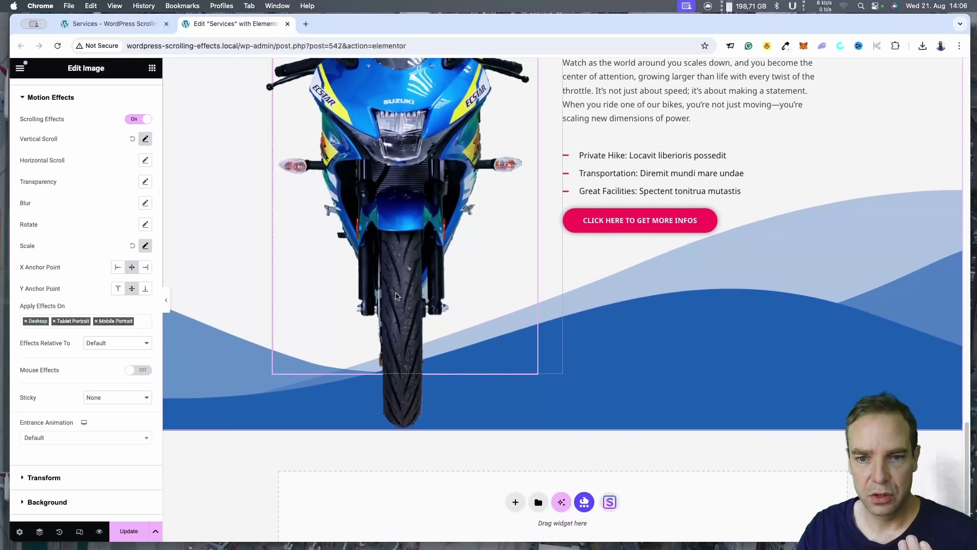
pyautogui.scroll(1, 396, 296)
pyautogui.scroll(-6, 396, 297)
pyautogui.scroll(2, 396, 296)
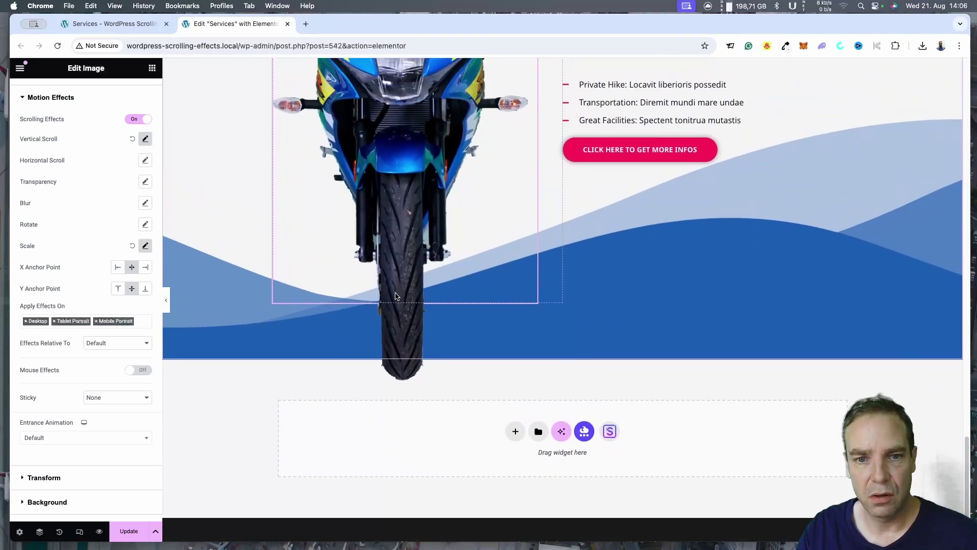
pyautogui.scroll(12, 396, 296)
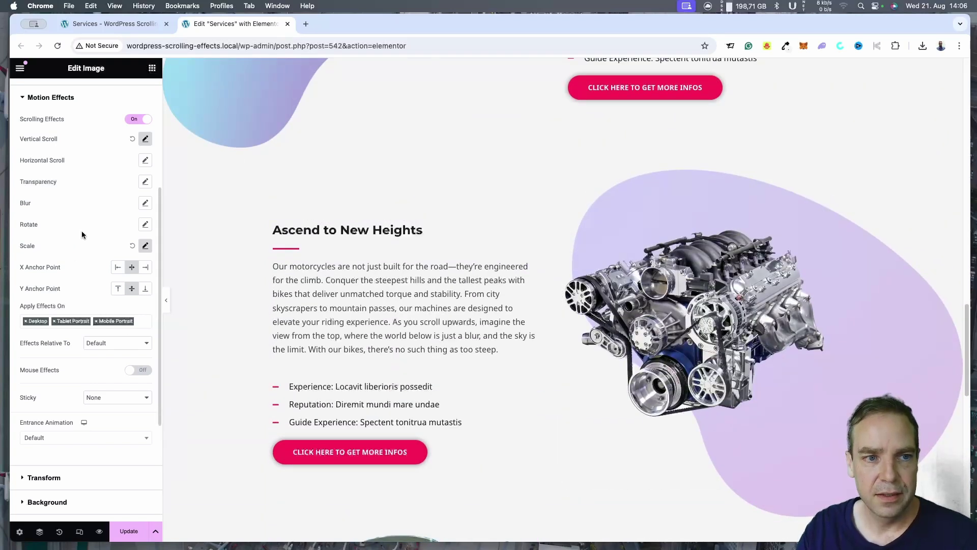
pyautogui.scroll(-1, 433, 323)
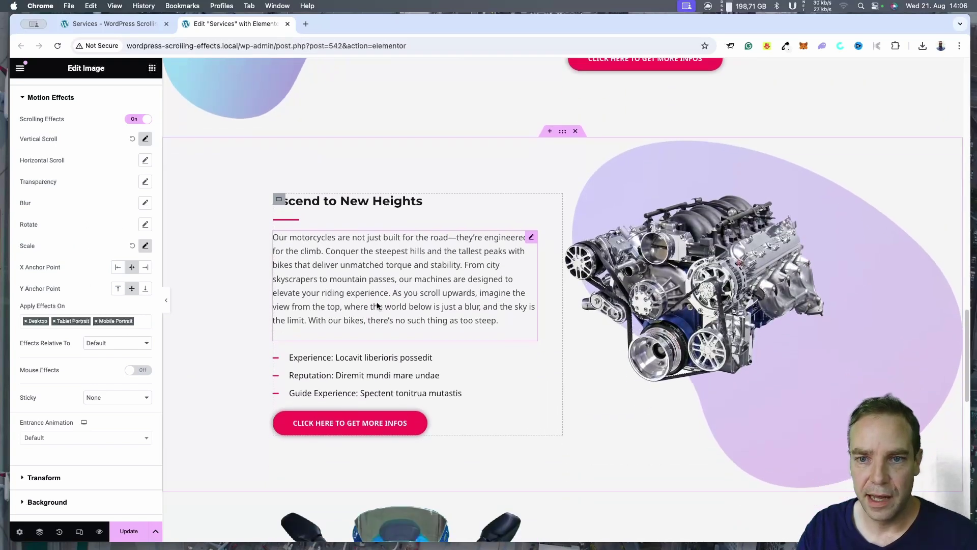
pyautogui.scroll(3, 433, 322)
pyautogui.scroll(8, 433, 323)
pyautogui.scroll(-6, 435, 320)
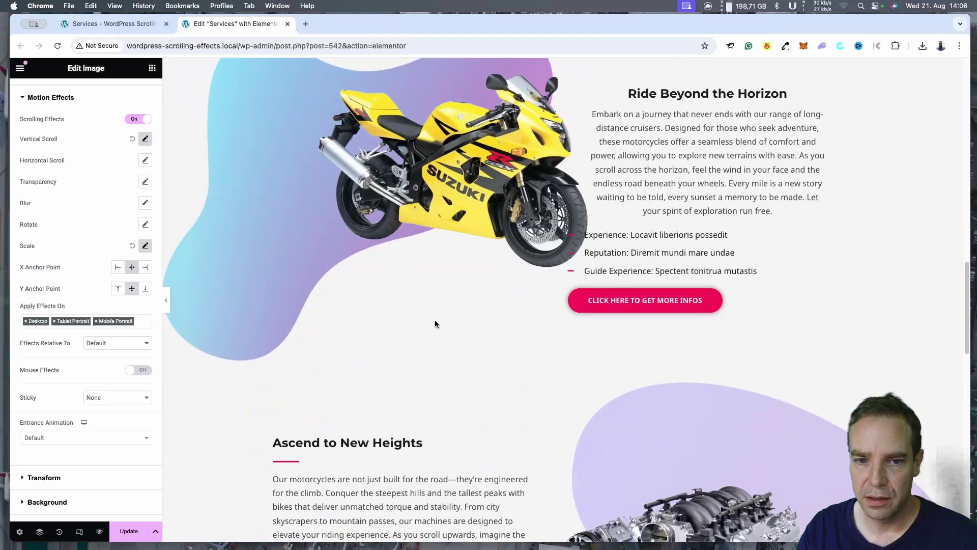
pyautogui.scroll(5, 435, 320)
pyautogui.scroll(5, 433, 318)
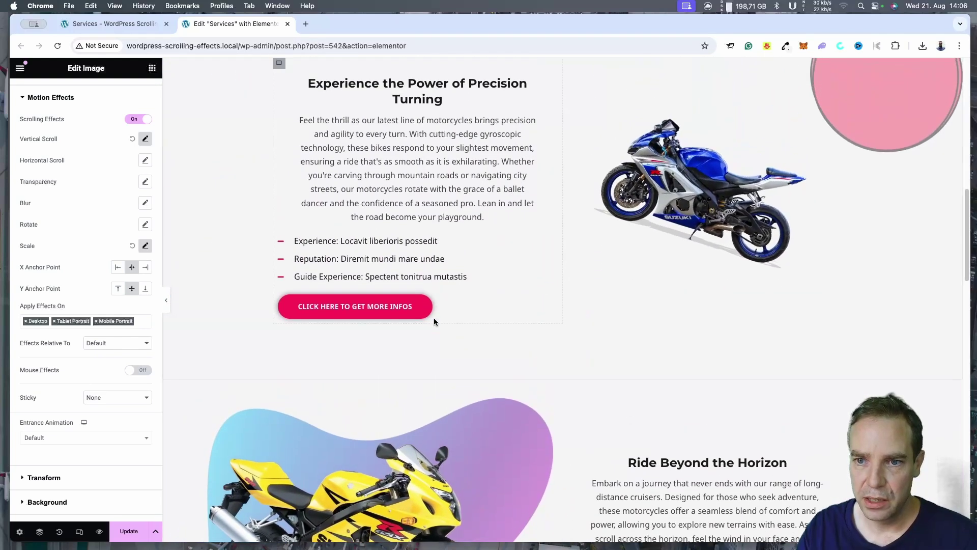
# Remove the Rotate motion effect from the blue side-view bike image
pyautogui.click(662, 268)
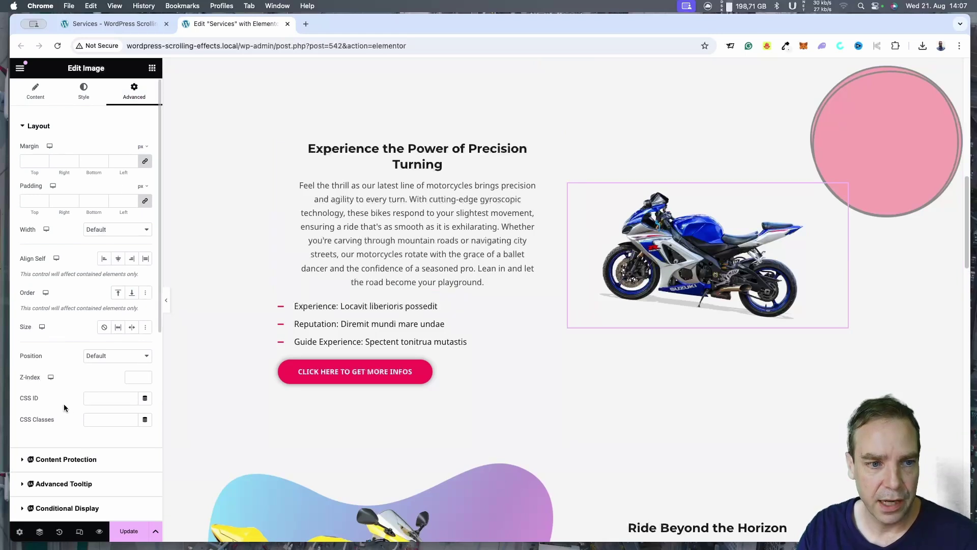
pyautogui.scroll(-1, 63, 404)
pyautogui.scroll(-1, 54, 366)
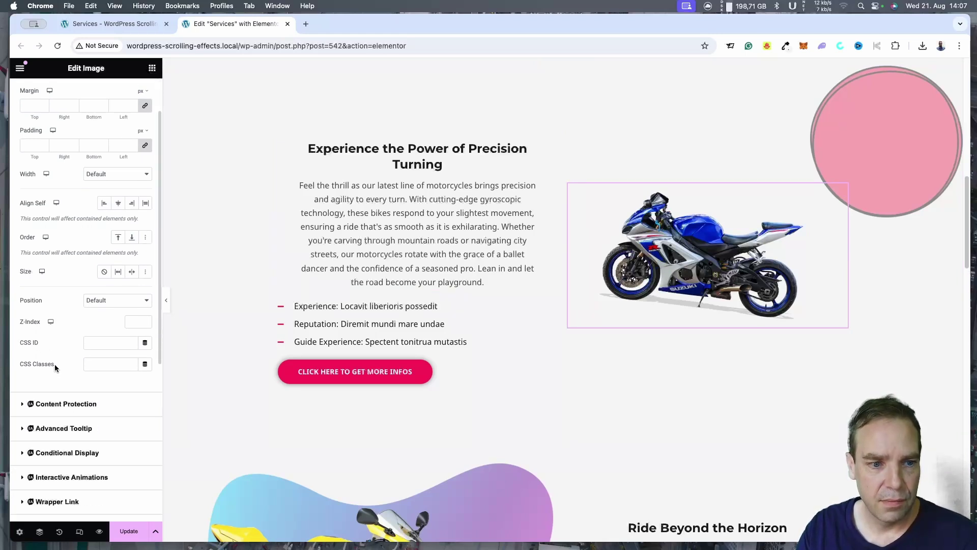
pyautogui.scroll(2, 54, 366)
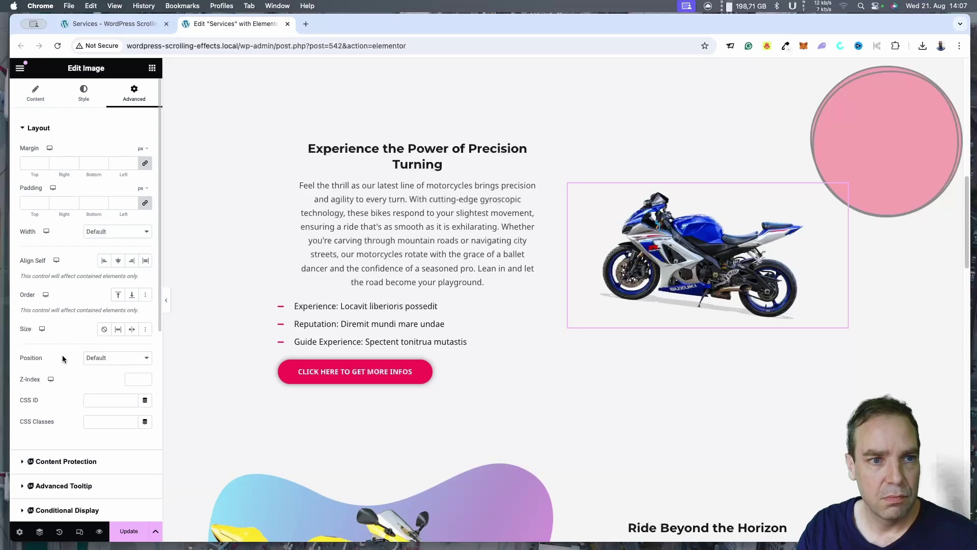
pyautogui.scroll(-6, 63, 357)
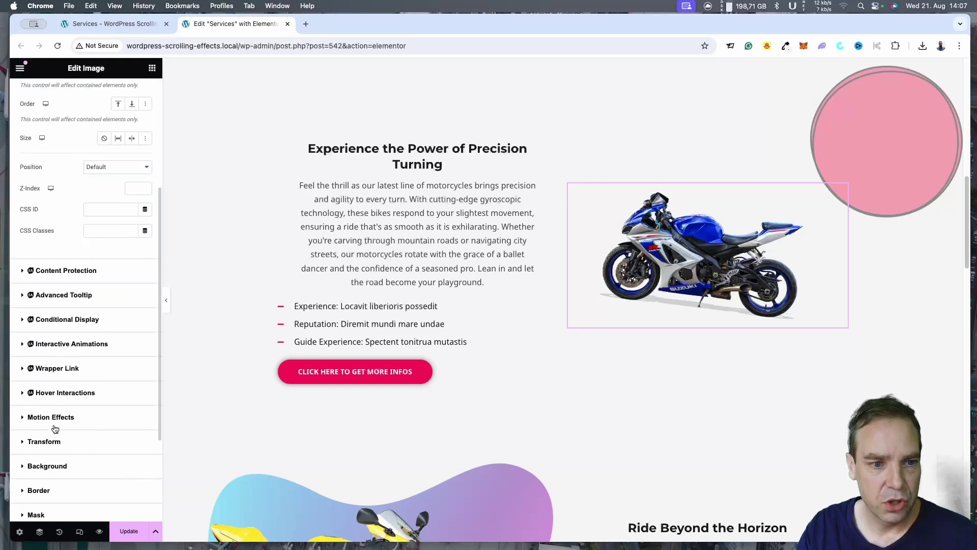
pyautogui.click(55, 428)
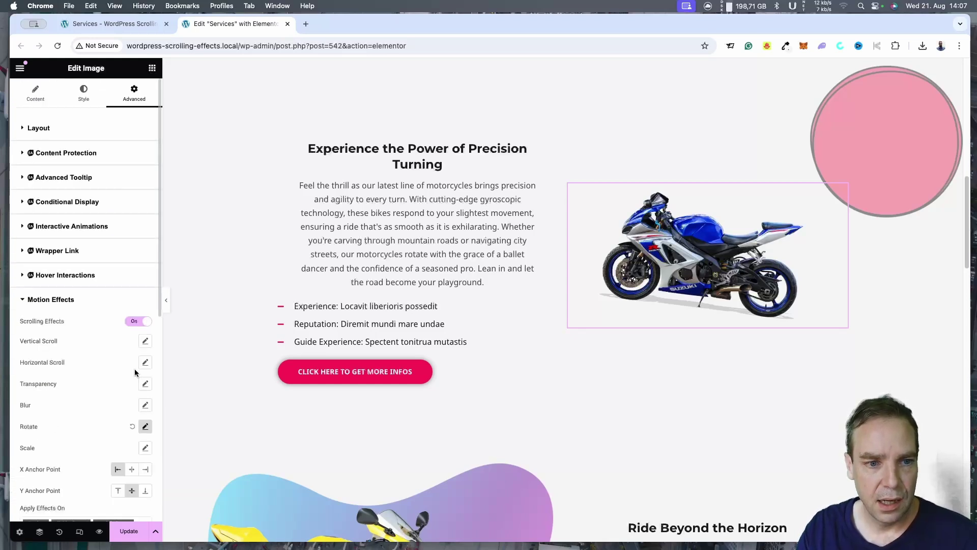
pyautogui.click(133, 428)
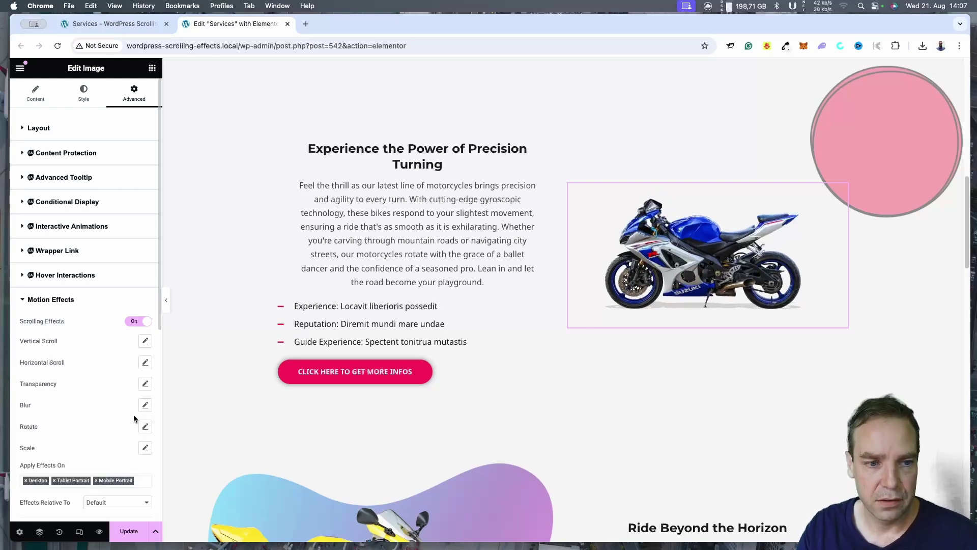
# Check the bike's Fade In blur (level 7, viewport 20–80%), then reset the Blur effect
pyautogui.click(145, 405)
pyautogui.scroll(-4, 463, 297)
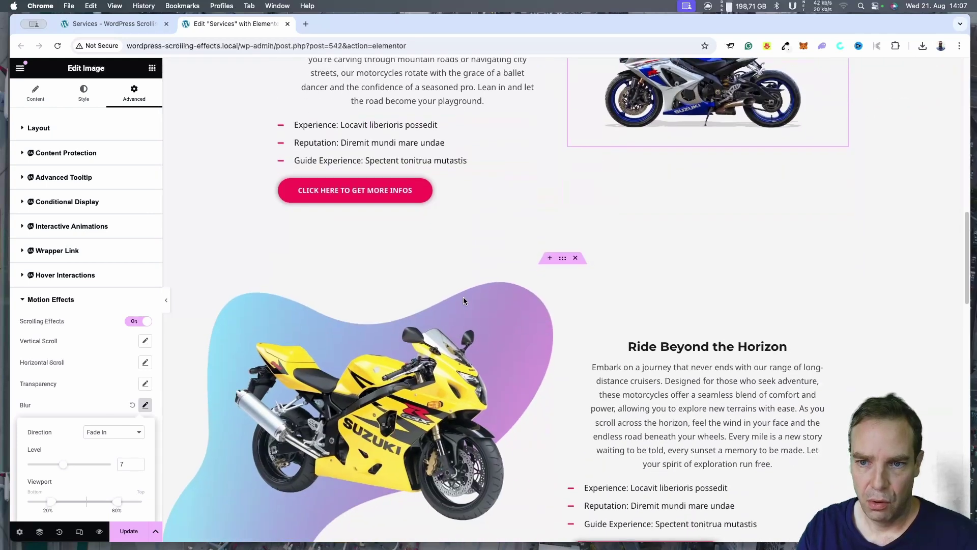
pyautogui.scroll(6, 463, 297)
pyautogui.scroll(2, 462, 304)
pyautogui.scroll(-5, 448, 311)
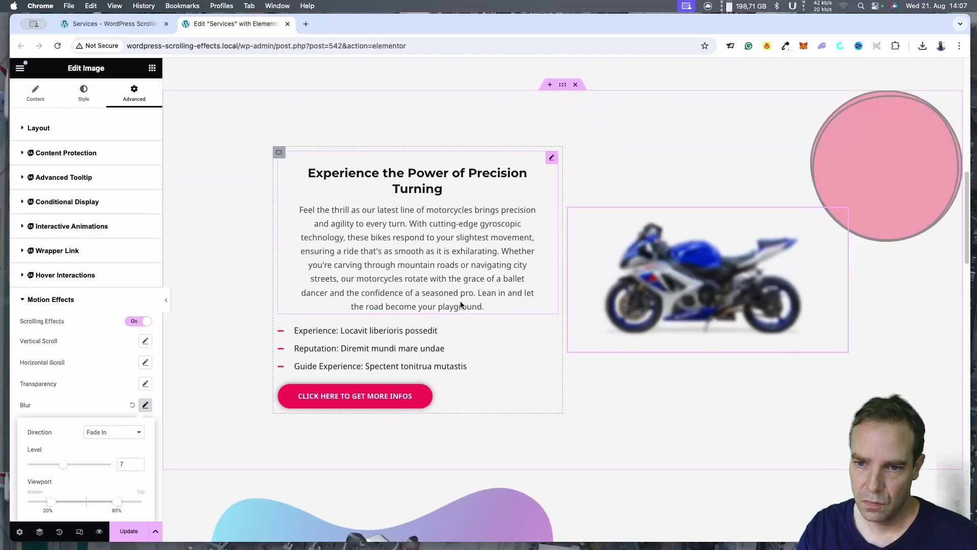
pyautogui.scroll(1, 434, 320)
pyautogui.click(132, 405)
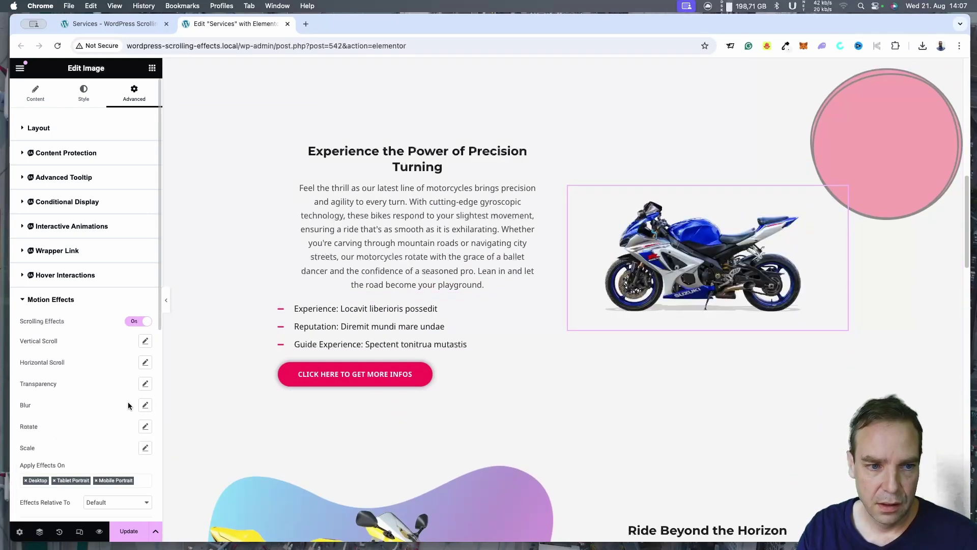
# Give the bike a leftward Horizontal Scroll at speed 4 over viewport 18%–90%
pyautogui.click(145, 363)
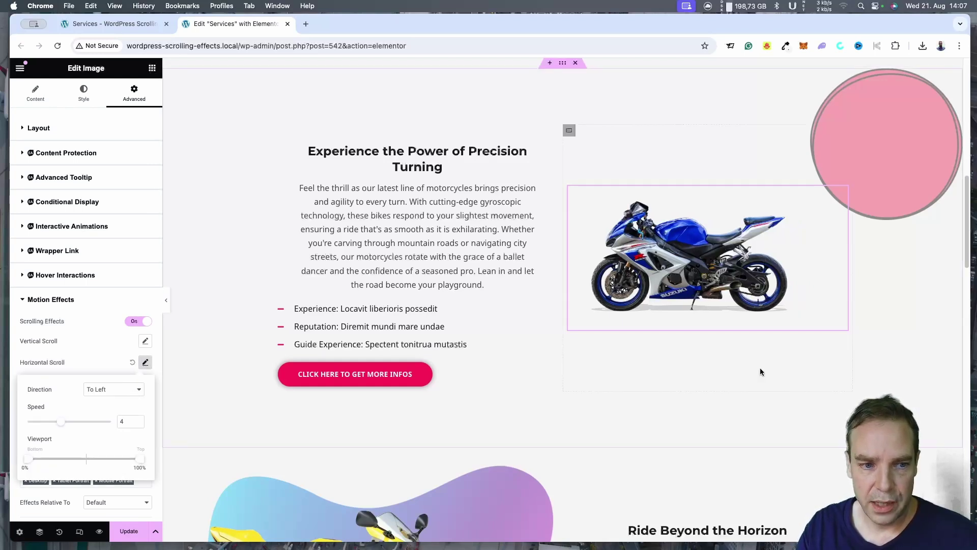
pyautogui.scroll(-4, 365, 313)
pyautogui.scroll(3, 364, 316)
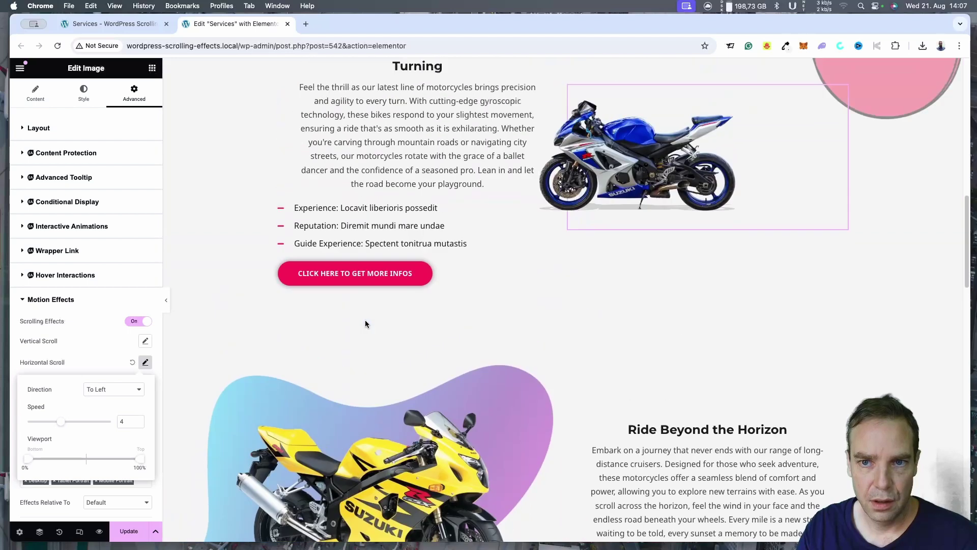
pyautogui.scroll(1, 364, 320)
pyautogui.scroll(-5, 365, 320)
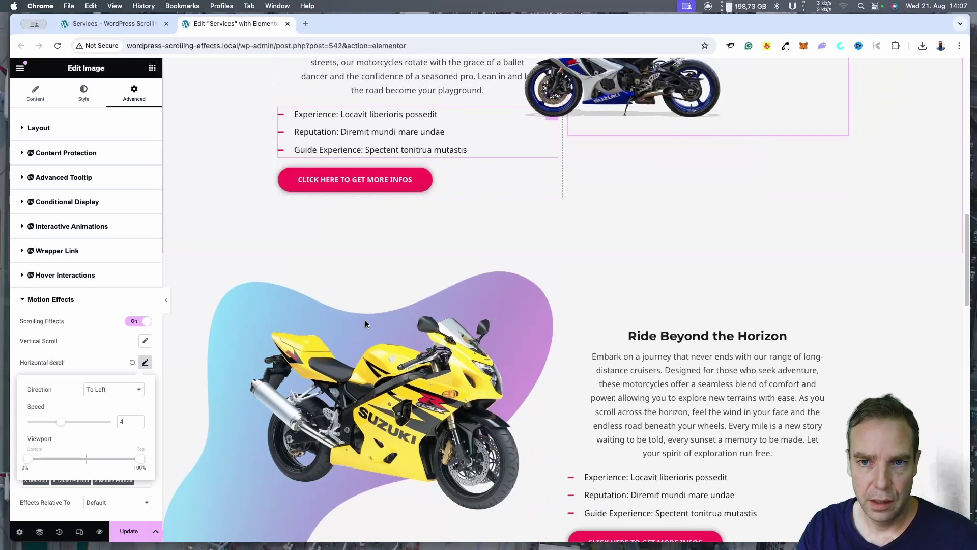
pyautogui.scroll(6, 365, 320)
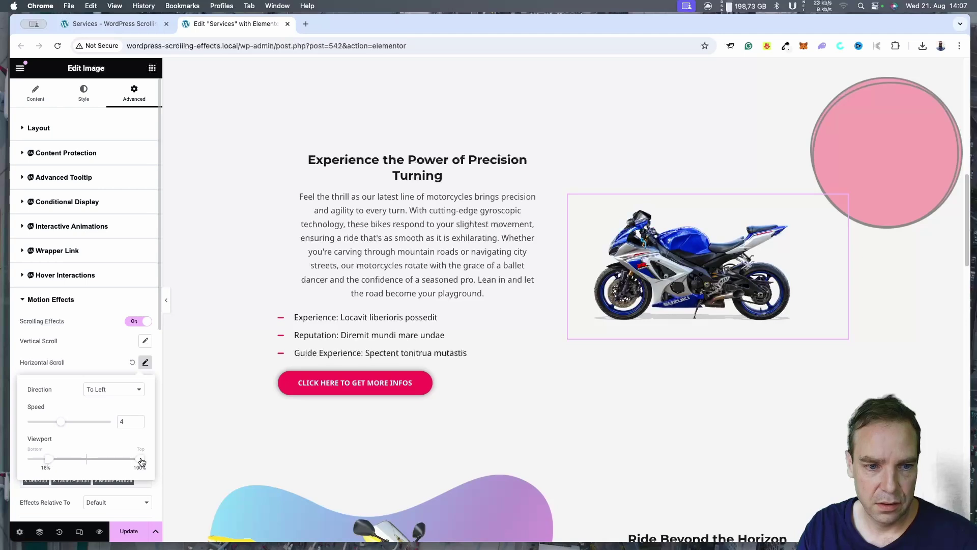
# Scroll the canvas to preview the bike's leftward horizontal motion
pyautogui.scroll(-1, 373, 331)
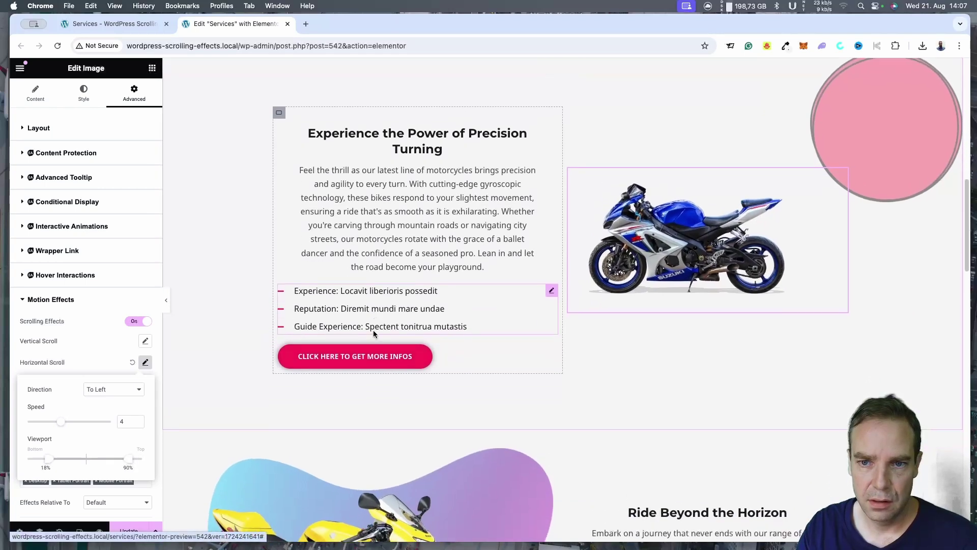
pyautogui.scroll(-1, 373, 330)
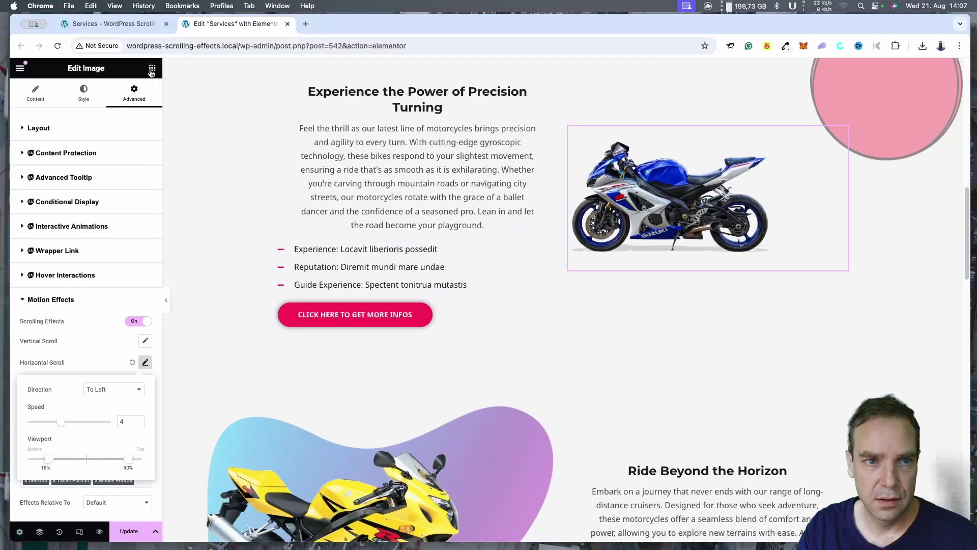
pyautogui.scroll(-4, 391, 196)
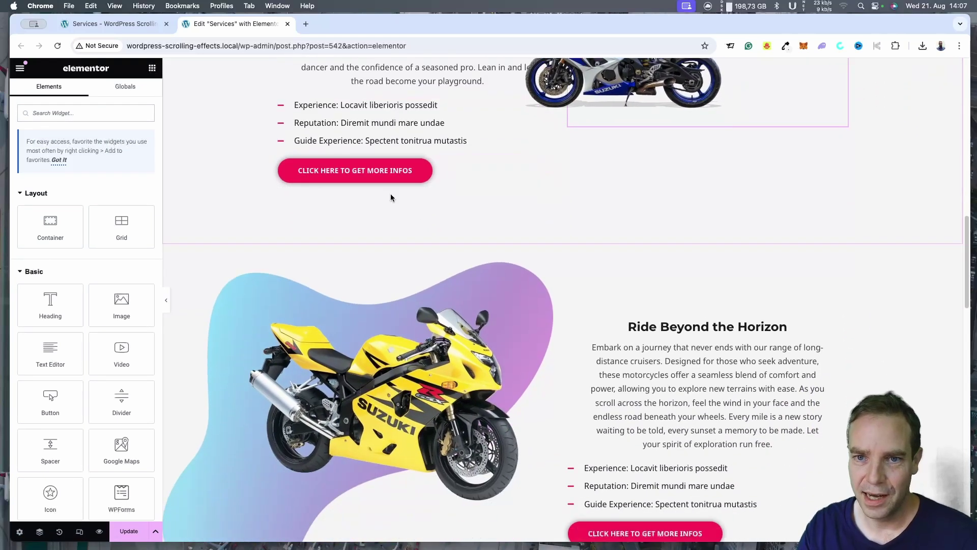
pyautogui.scroll(-4, 390, 199)
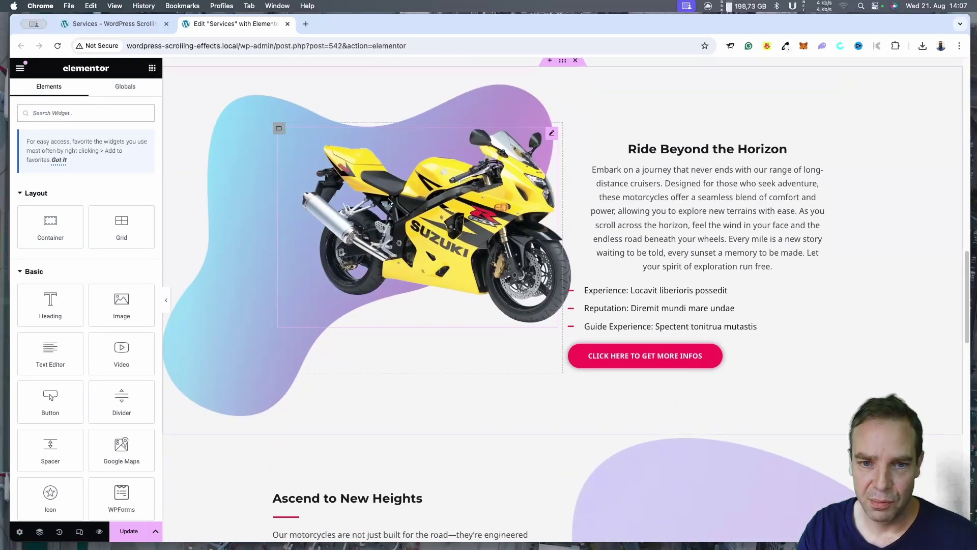
pyautogui.scroll(-4, 390, 208)
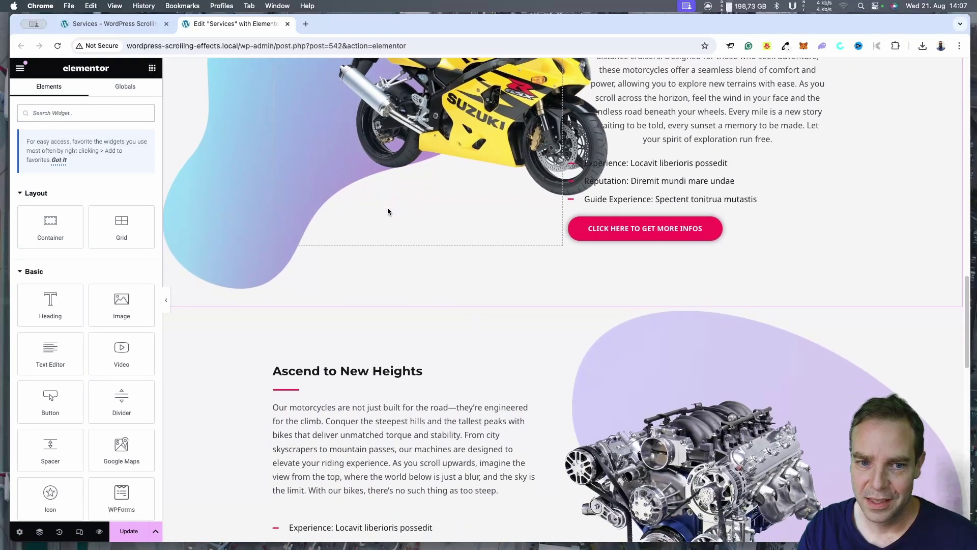
pyautogui.scroll(-3, 387, 213)
pyautogui.scroll(-3, 388, 213)
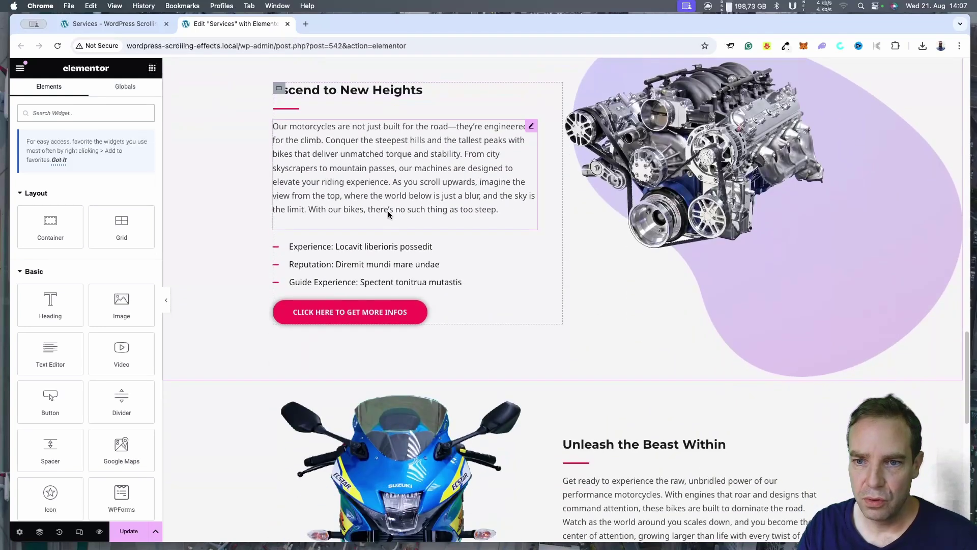
pyautogui.scroll(3, 389, 214)
pyautogui.scroll(2, 388, 215)
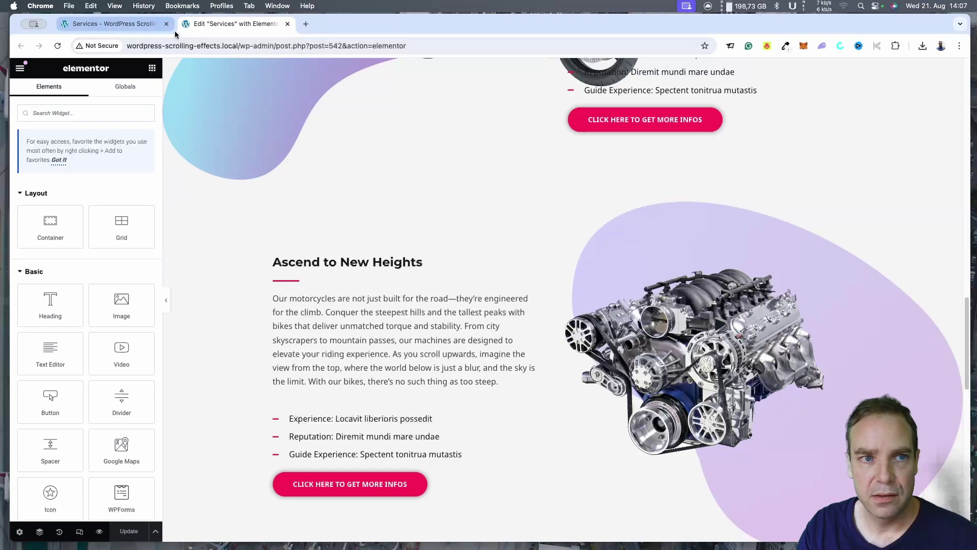
# View the live Services page and scroll through every section down to the footer
pyautogui.click(123, 24)
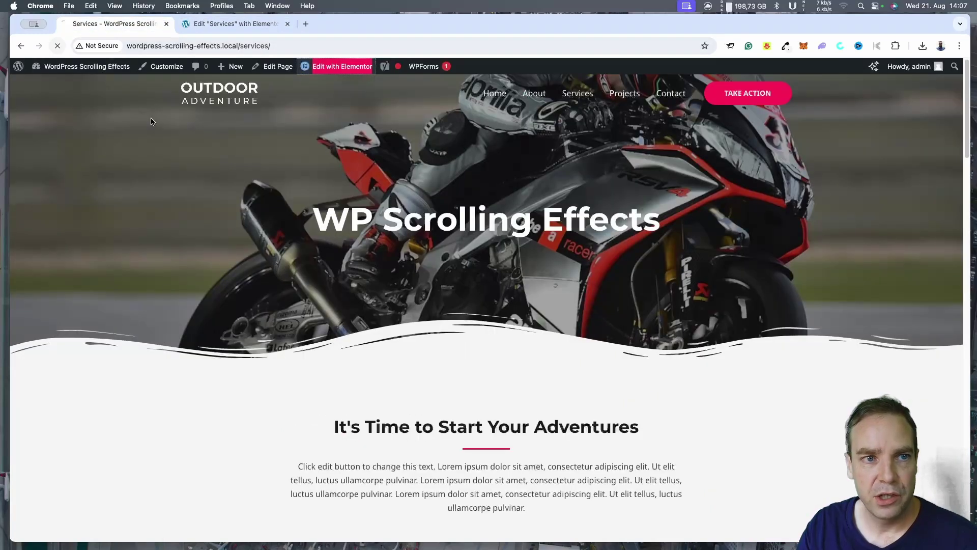
pyautogui.scroll(-10, 570, 262)
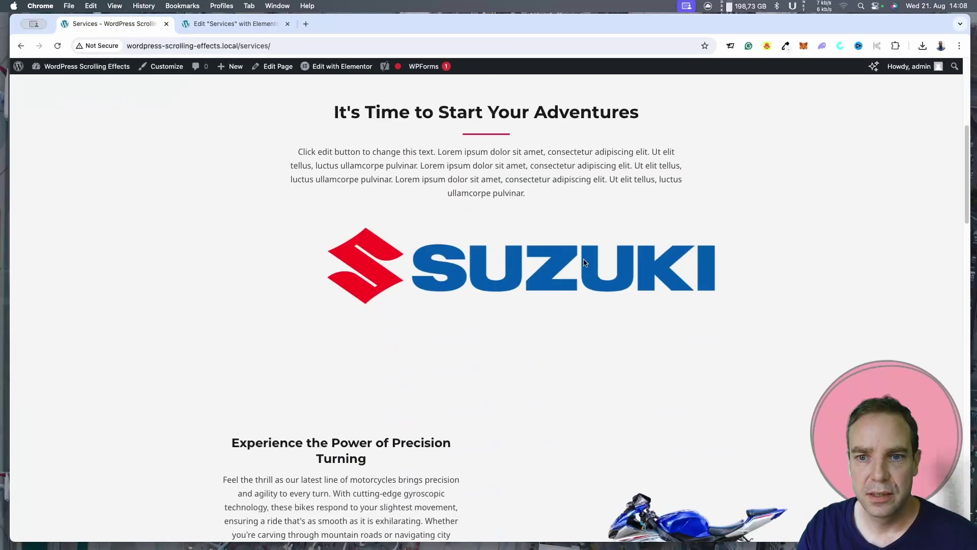
pyautogui.scroll(5, 583, 259)
pyautogui.scroll(-7, 584, 257)
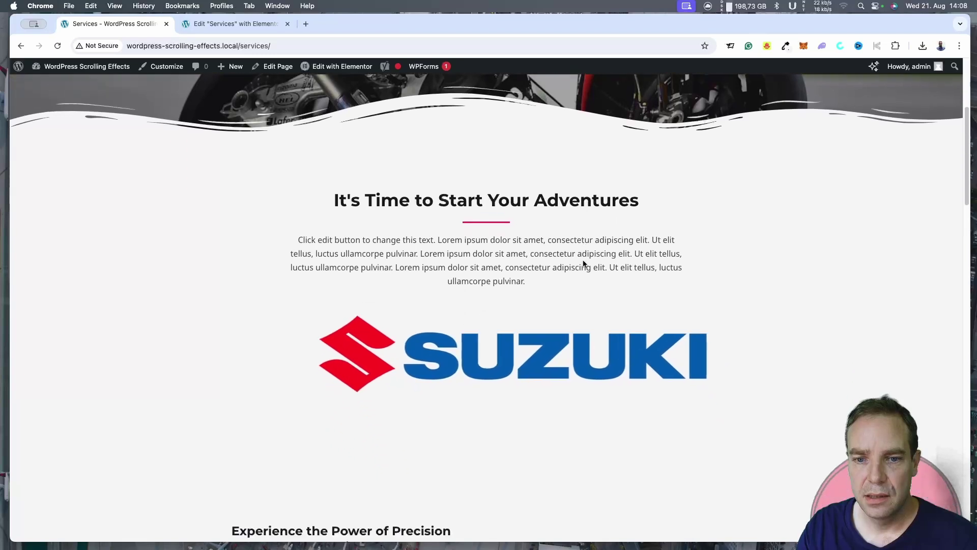
pyautogui.scroll(-5, 584, 261)
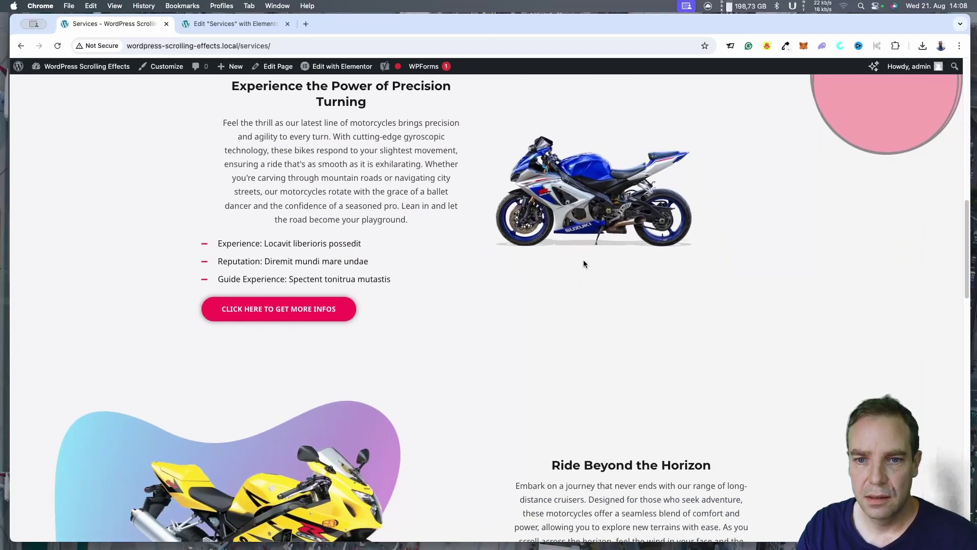
pyautogui.scroll(-6, 582, 262)
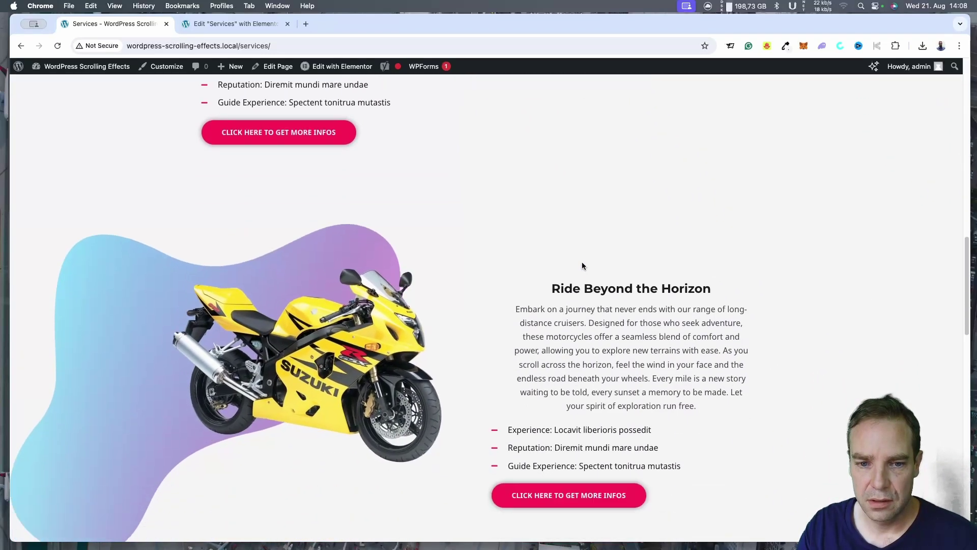
pyautogui.scroll(-4, 582, 264)
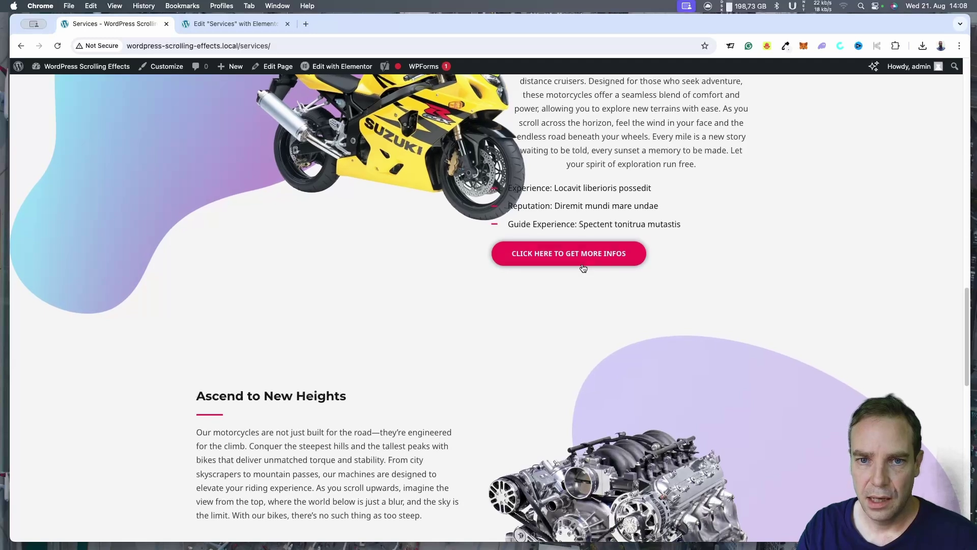
pyautogui.scroll(-5, 583, 267)
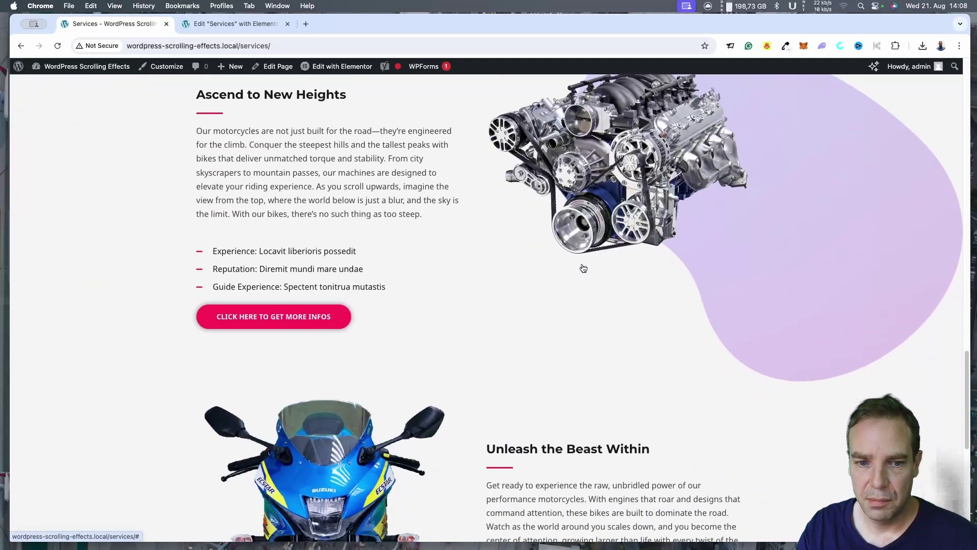
pyautogui.scroll(-5, 582, 269)
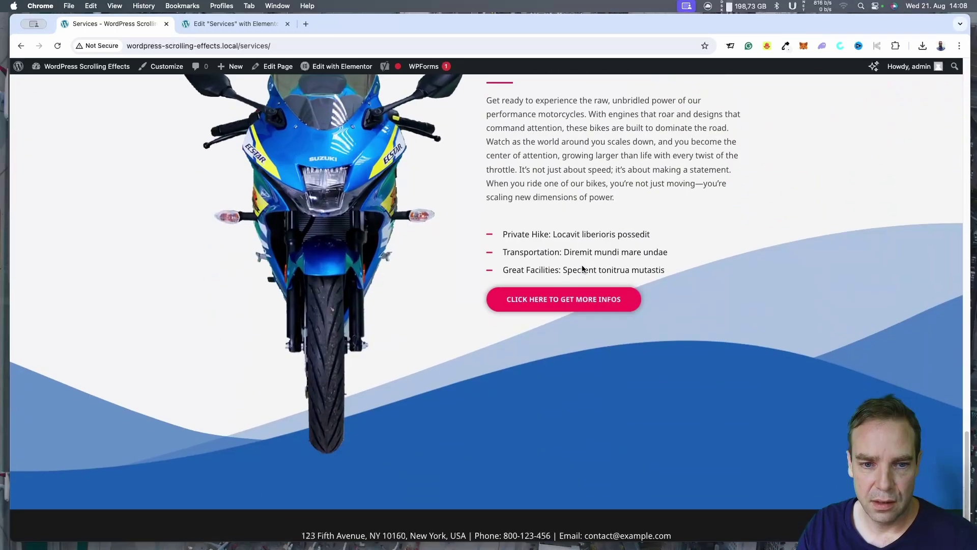
pyautogui.scroll(4, 380, 303)
pyautogui.scroll(-5, 380, 302)
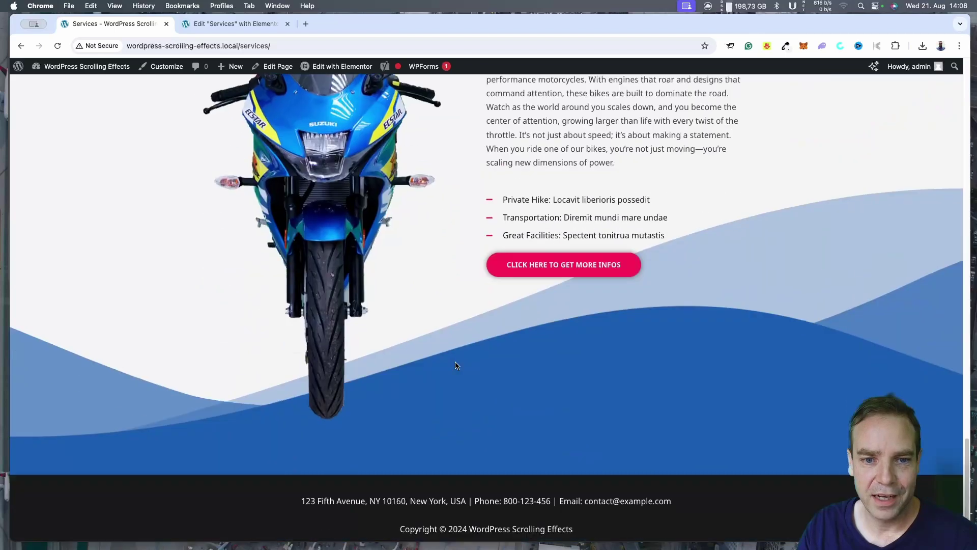
pyautogui.moveTo(965, 457); pyautogui.dragTo(975, 206)
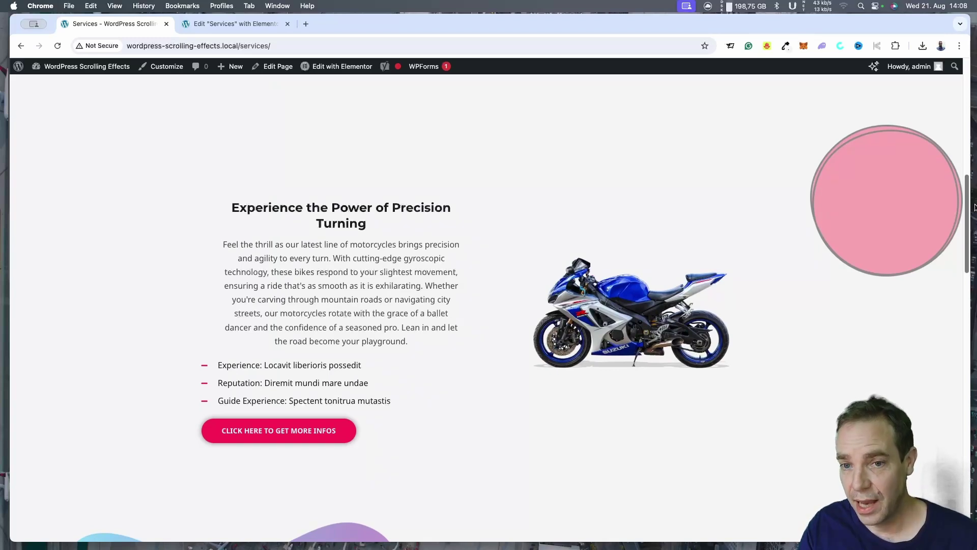
pyautogui.moveTo(976, 206); pyautogui.dragTo(972, 186)
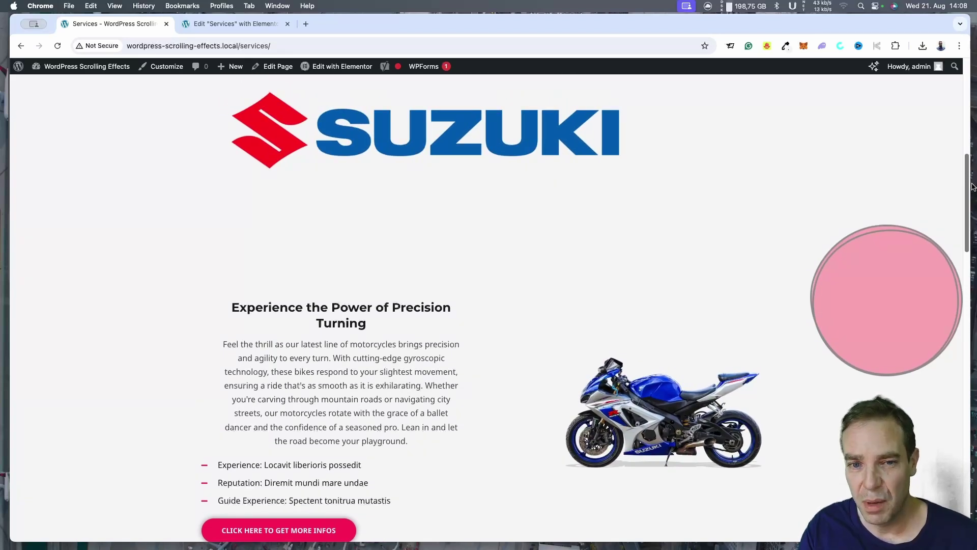
pyautogui.moveTo(972, 187); pyautogui.dragTo(961, 154)
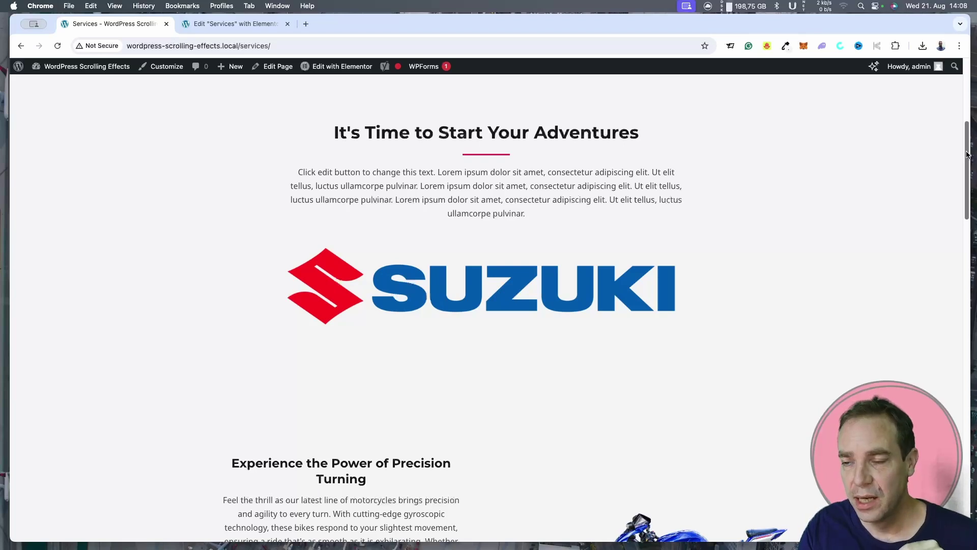
pyautogui.moveTo(967, 155); pyautogui.dragTo(965, 107)
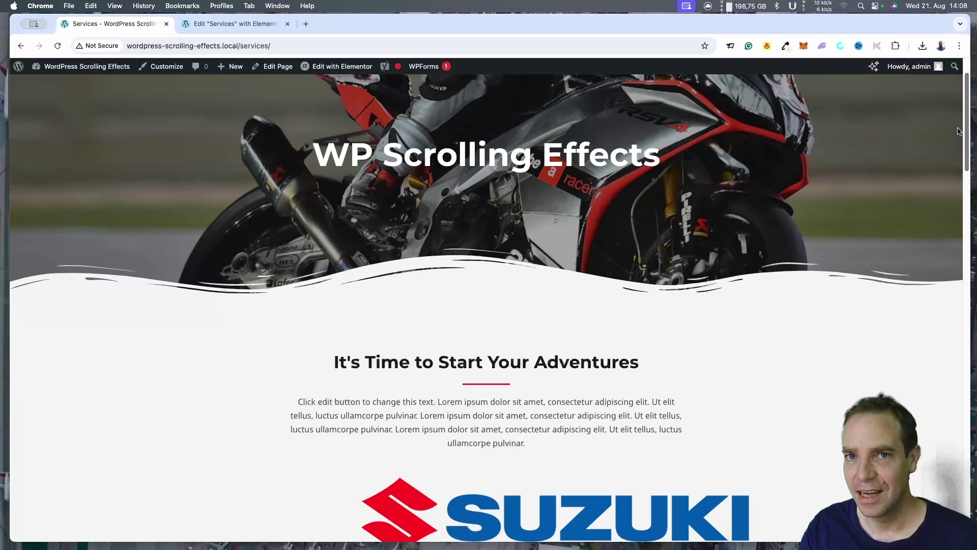
pyautogui.moveTo(967, 126); pyautogui.dragTo(968, 112)
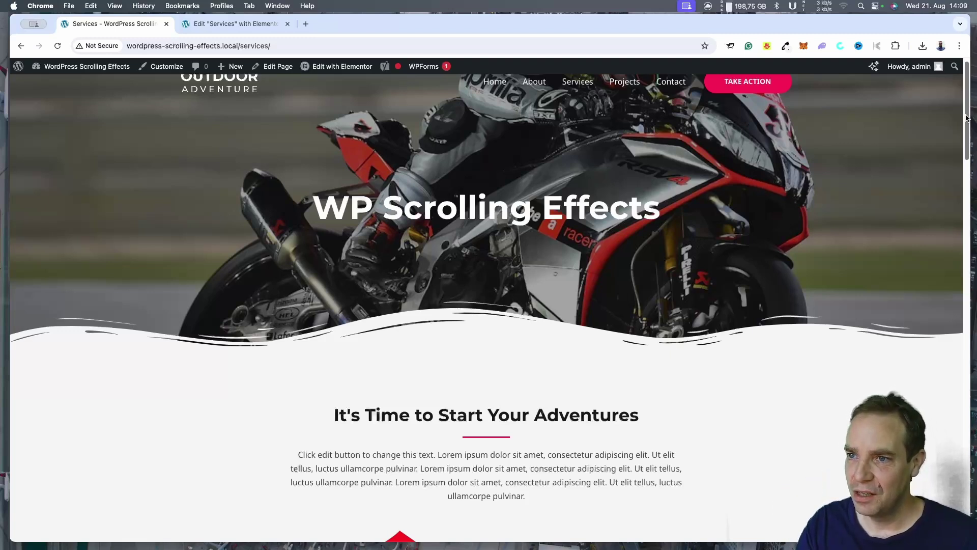
pyautogui.scroll(-4, 967, 118)
pyautogui.scroll(1, 970, 132)
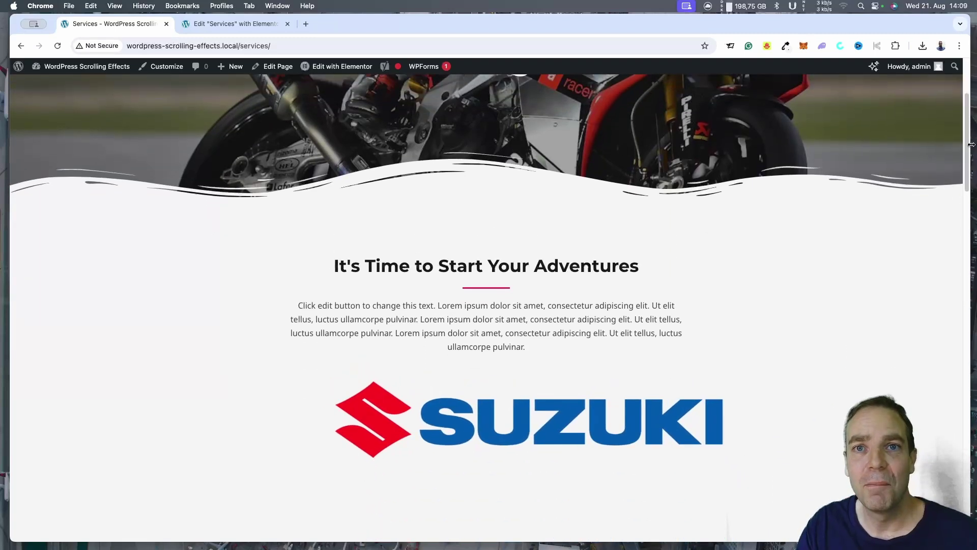